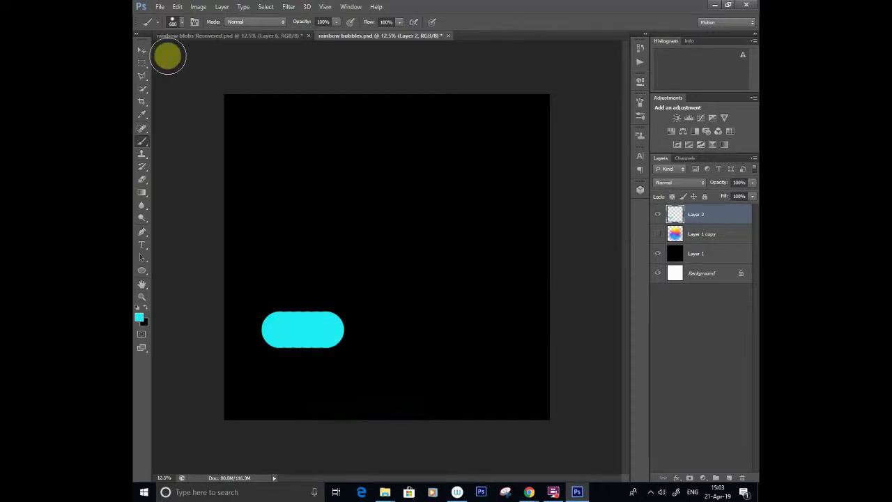
- Undo the hard-edged cyan stroke and paint a wide cyan band across the lower canvas with a soft round brush
{"action": "key", "text": "ctrl+z"}
{"action": "left_click", "coordinate": [182, 23]}
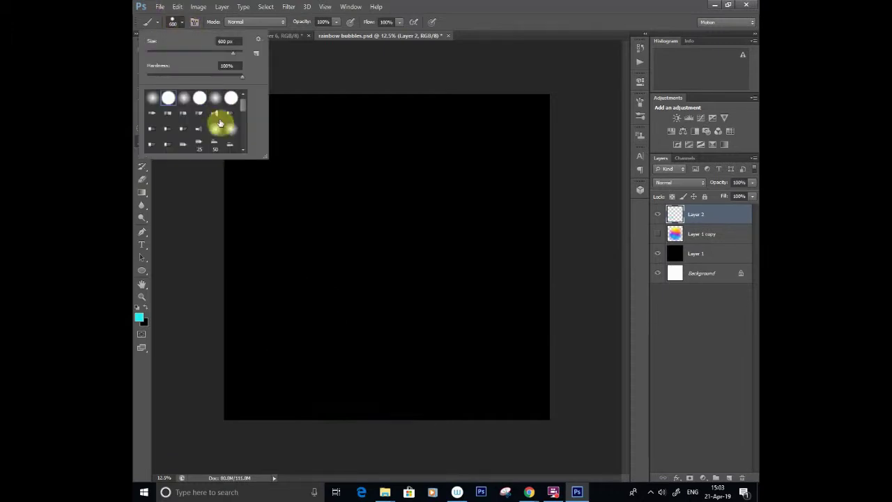
{"action": "left_click", "coordinate": [153, 99]}
{"action": "left_click", "coordinate": [457, 9]}
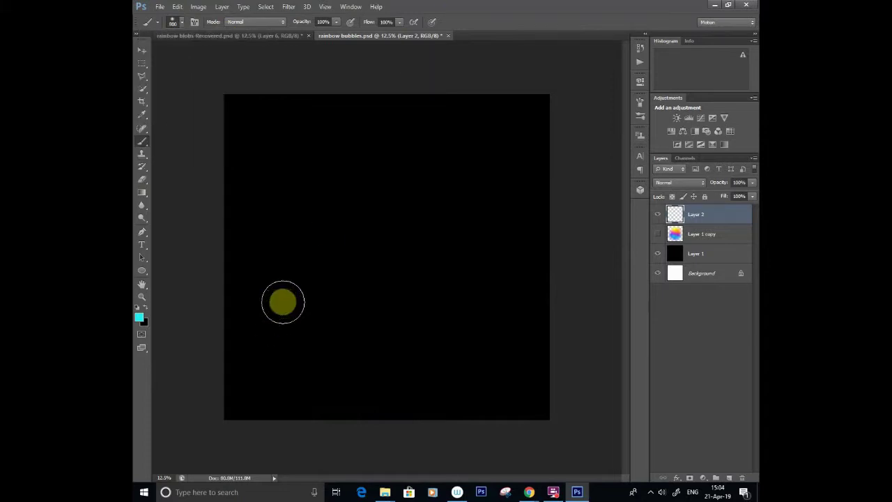
{"action": "mouse_move", "coordinate": [294, 316]}
{"action": "left_mouse_down"}
{"action": "mouse_move", "coordinate": [474, 312]}
{"action": "mouse_move", "coordinate": [391, 333]}
{"action": "mouse_move", "coordinate": [324, 326]}
{"action": "mouse_move", "coordinate": [335, 316]}
{"action": "mouse_move", "coordinate": [440, 314]}
{"action": "left_mouse_up"}
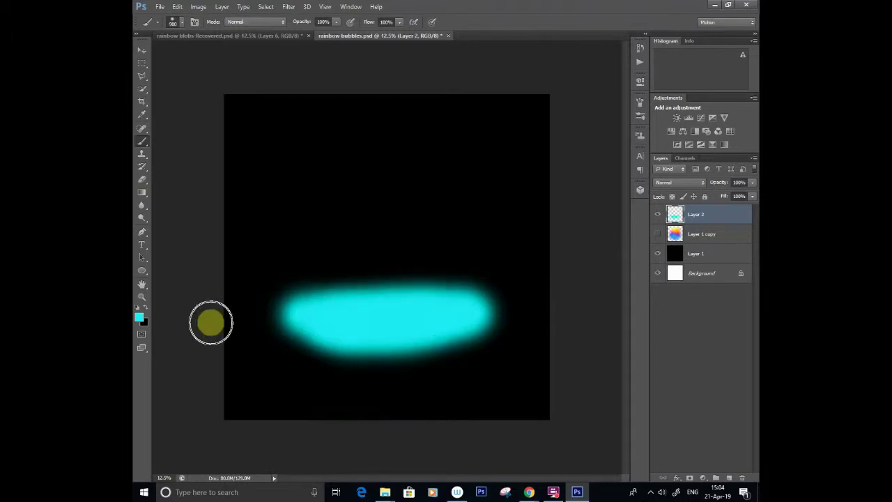
- Set the foreground color to blue #1200ff and paint a soft blob over the upper-left part of the cyan band
{"action": "left_click", "coordinate": [139, 320]}
{"action": "left_click", "coordinate": [436, 348]}
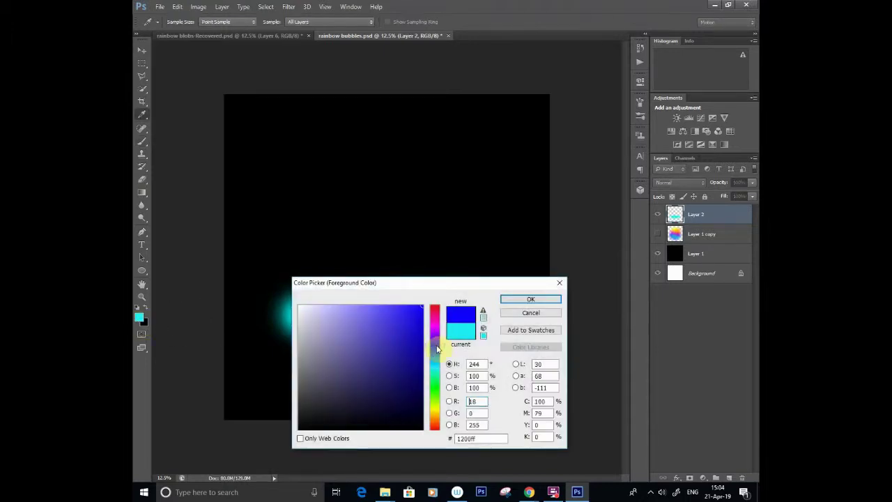
{"action": "left_click", "coordinate": [509, 304]}
{"action": "mouse_move", "coordinate": [312, 297]}
{"action": "left_mouse_down"}
{"action": "mouse_move", "coordinate": [383, 297]}
{"action": "mouse_move", "coordinate": [312, 300]}
{"action": "left_mouse_up"}
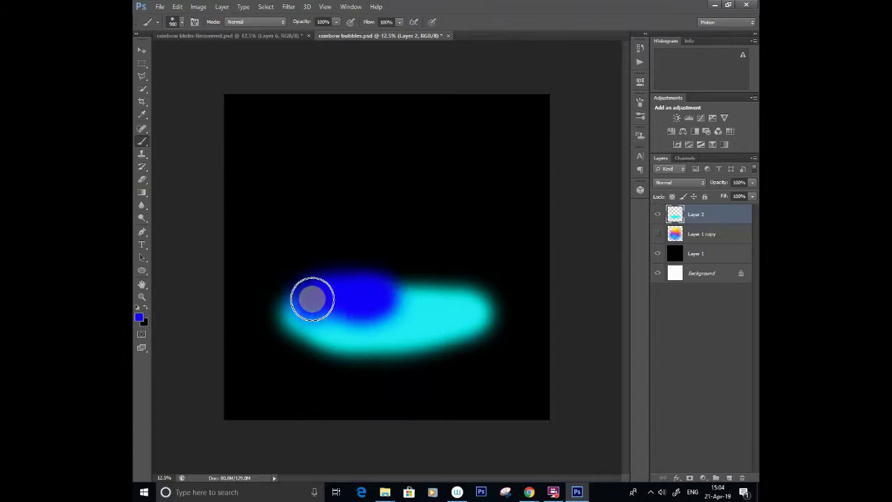
- Change the foreground color to purple and paint a soft band beside the blue blob, above the cyan
{"action": "left_click", "coordinate": [139, 318]}
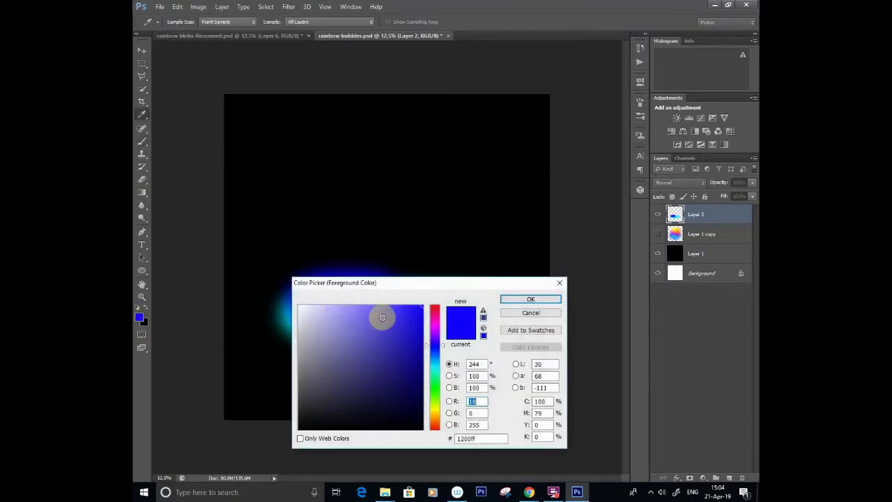
{"action": "left_click", "coordinate": [436, 337]}
{"action": "left_click", "coordinate": [530, 299]}
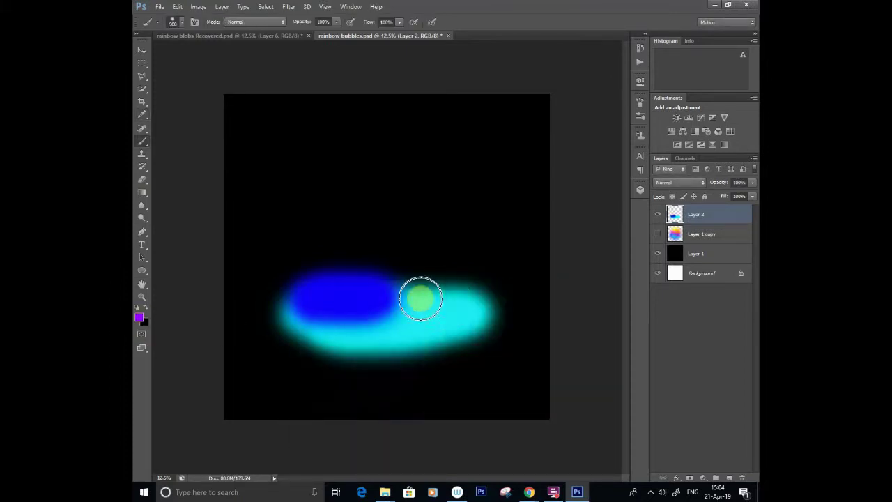
{"action": "mouse_move", "coordinate": [418, 275]}
{"action": "left_mouse_down"}
{"action": "mouse_move", "coordinate": [469, 276]}
{"action": "mouse_move", "coordinate": [432, 287]}
{"action": "mouse_move", "coordinate": [381, 277]}
{"action": "mouse_move", "coordinate": [478, 285]}
{"action": "left_mouse_up"}
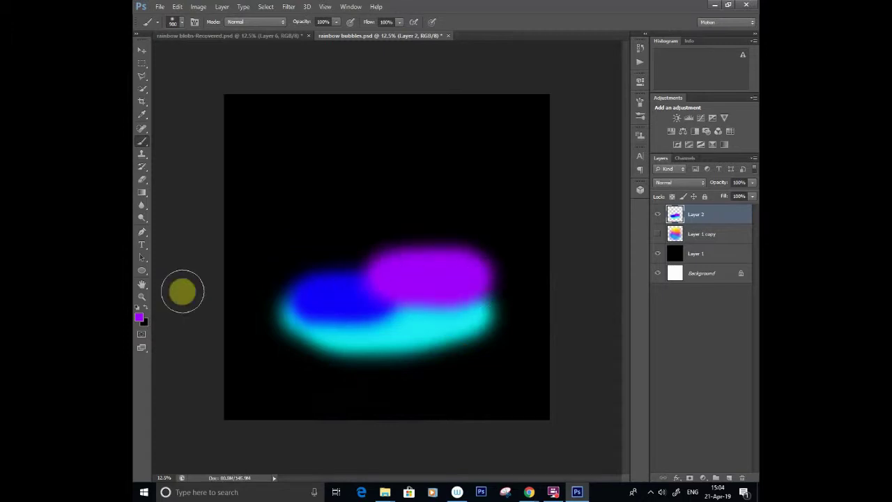
- Change the foreground color to magenta #ff00fc and paint a soft band above the blue blob
{"action": "left_click", "coordinate": [139, 317]}
{"action": "left_click", "coordinate": [434, 322]}
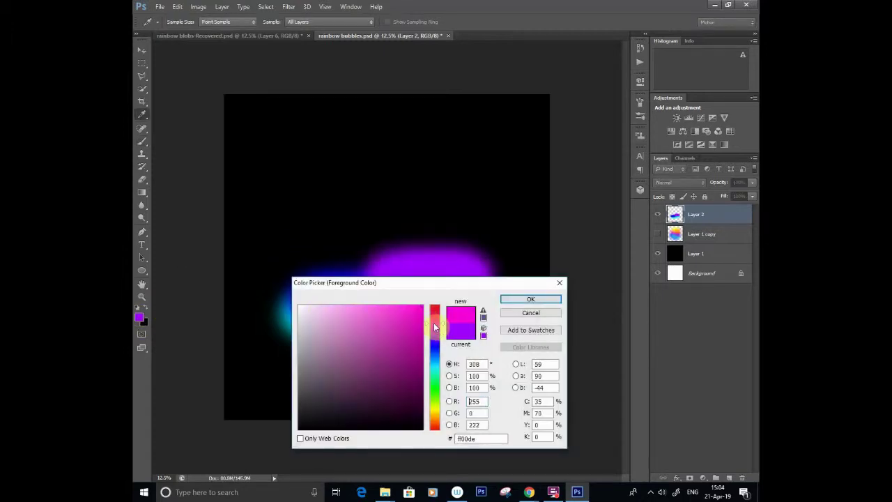
{"action": "left_click", "coordinate": [530, 299]}
{"action": "mouse_move", "coordinate": [334, 261]}
{"action": "left_mouse_down"}
{"action": "mouse_move", "coordinate": [388, 255]}
{"action": "mouse_move", "coordinate": [316, 263]}
{"action": "mouse_move", "coordinate": [418, 259]}
{"action": "left_mouse_up"}
- Change the foreground color to orange #ff9600 and paint a soft band above the purple one
{"action": "left_click", "coordinate": [138, 317]}
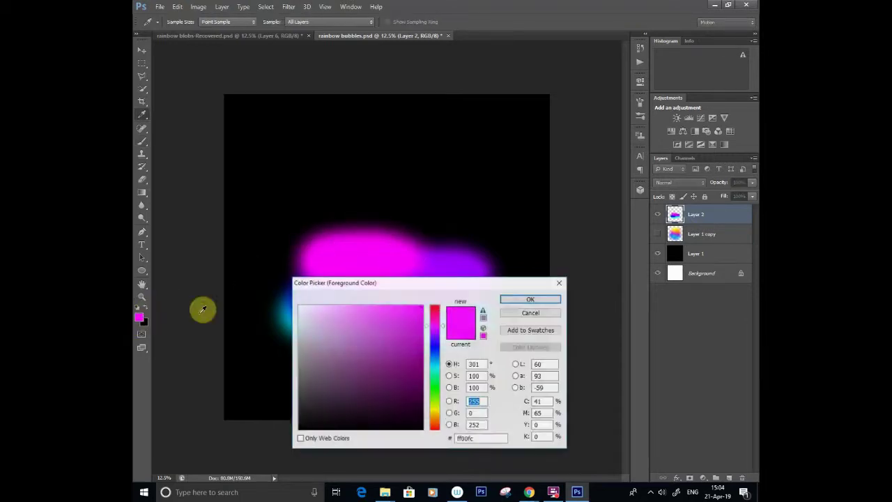
{"action": "left_click_drag", "start_coordinate": [436, 416], "coordinate": [435, 418]}
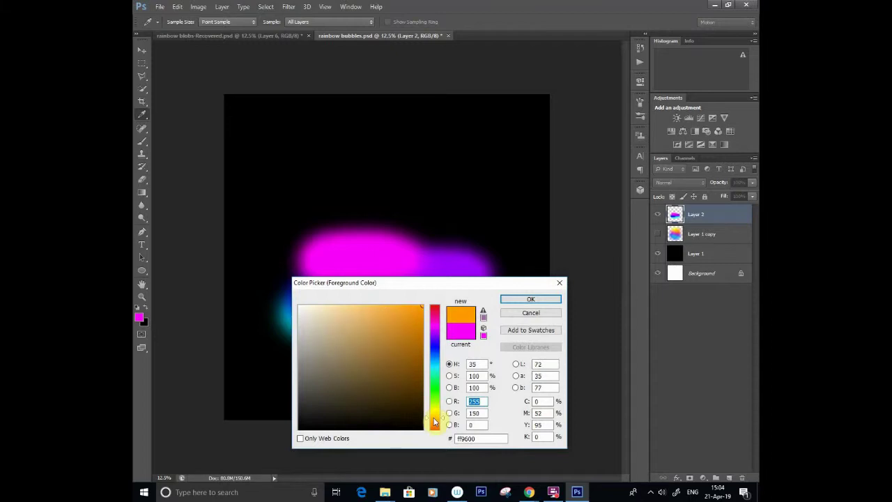
{"action": "left_click", "coordinate": [503, 300]}
{"action": "mouse_move", "coordinate": [441, 239]}
{"action": "left_mouse_down"}
{"action": "mouse_move", "coordinate": [406, 239]}
{"action": "mouse_move", "coordinate": [480, 239]}
{"action": "mouse_move", "coordinate": [394, 237]}
{"action": "left_mouse_up"}
- Change the foreground color to yellow #fffc00 and paint a soft band along the top of the magenta and orange areas
{"action": "left_click", "coordinate": [138, 317]}
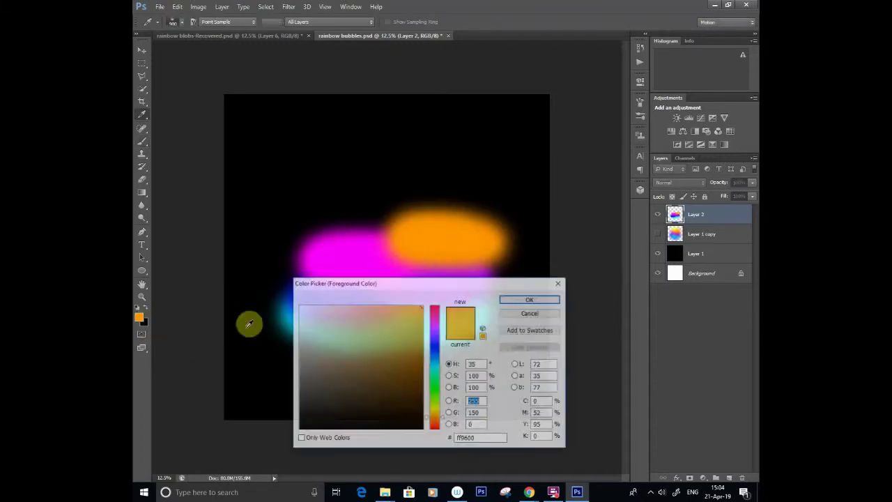
{"action": "left_click_drag", "start_coordinate": [433, 413], "coordinate": [433, 408]}
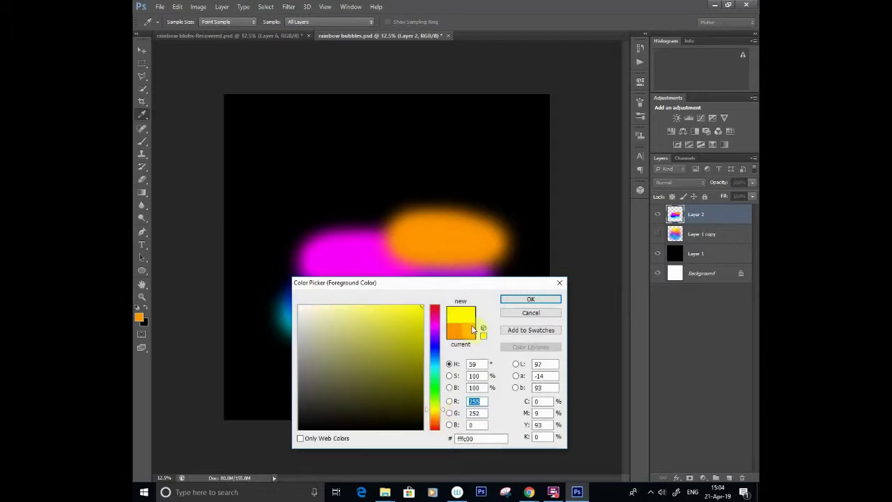
{"action": "left_click", "coordinate": [511, 302]}
{"action": "mouse_move", "coordinate": [339, 230]}
{"action": "left_mouse_down"}
{"action": "mouse_move", "coordinate": [404, 205]}
{"action": "mouse_move", "coordinate": [448, 214]}
{"action": "mouse_move", "coordinate": [416, 193]}
{"action": "left_mouse_up"}
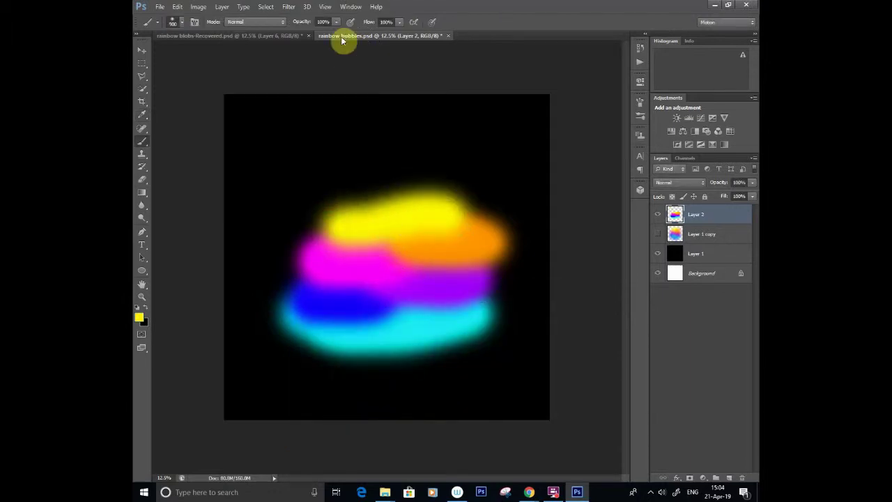
- Apply a Gaussian Blur with a reduced radius to the painted rainbow bands to soften their color transitions
{"action": "left_click", "coordinate": [288, 8]}
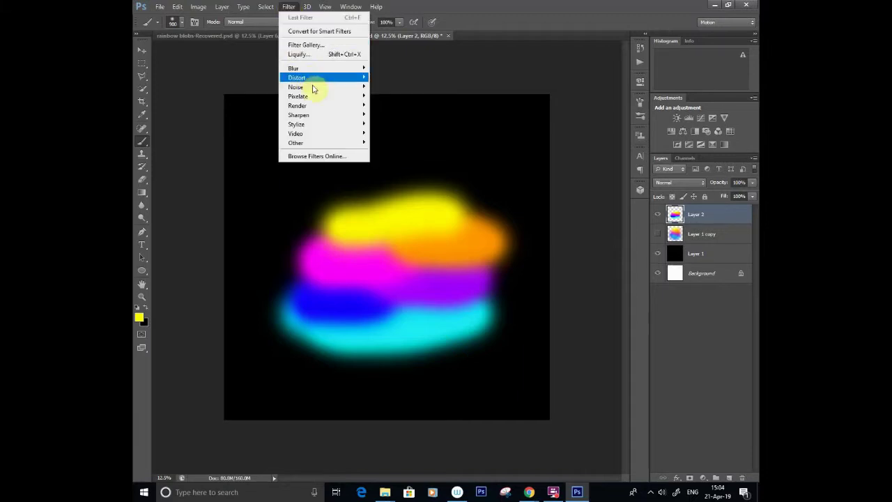
{"action": "mouse_move", "coordinate": [314, 97]}
{"action": "mouse_move", "coordinate": [324, 69]}
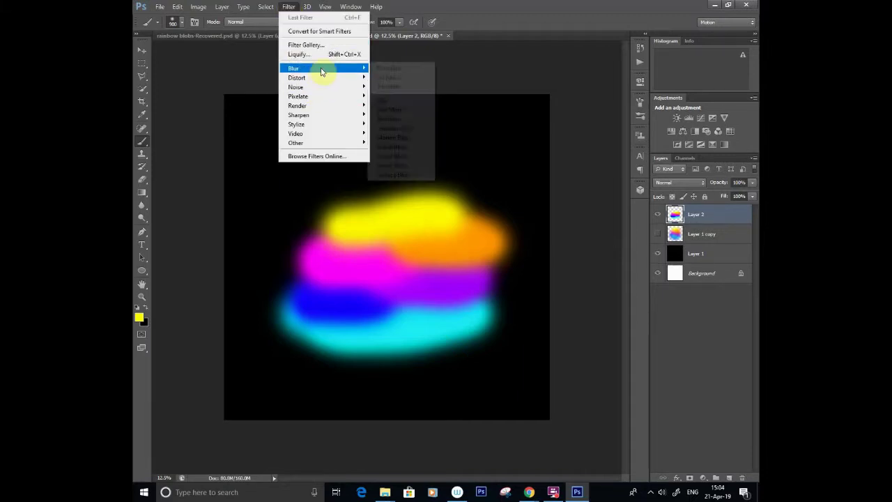
{"action": "left_click", "coordinate": [421, 121]}
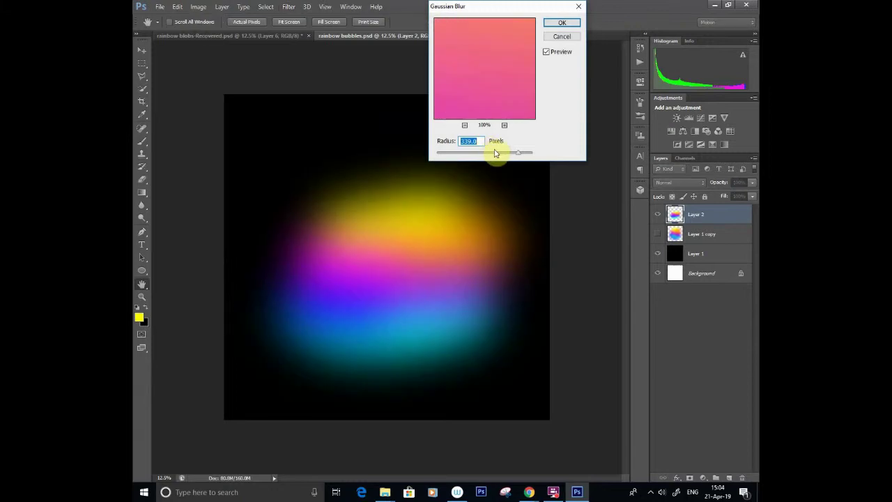
{"action": "left_click", "coordinate": [506, 153]}
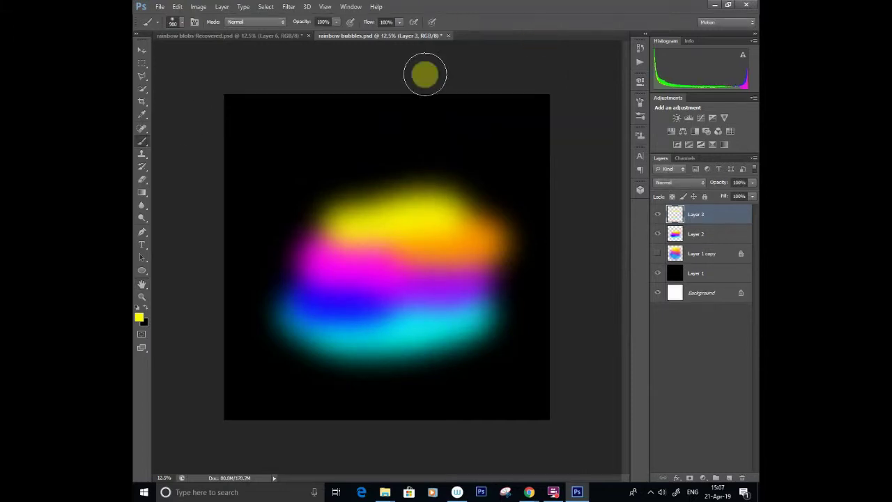
- Switch to the Mixer Brush tool and sample the magenta area with its neighboring colors as the paint load
{"action": "left_click", "coordinate": [142, 141]}
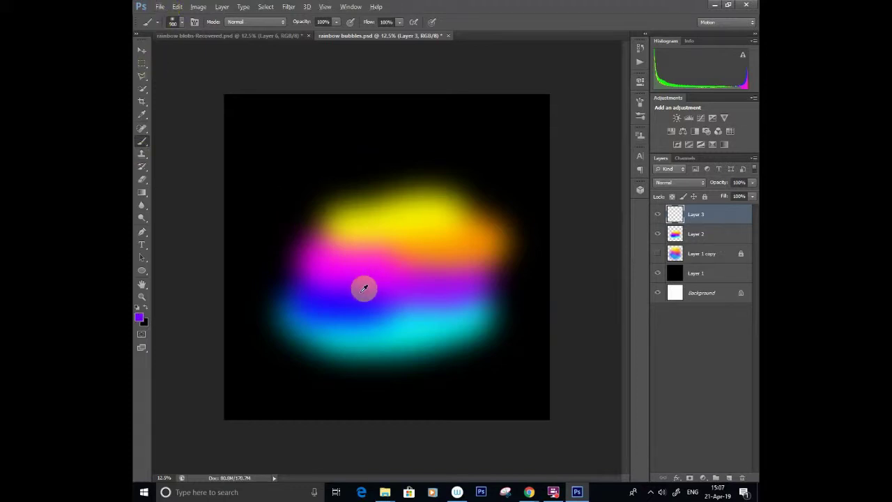
{"action": "right_click", "coordinate": [143, 144]}
{"action": "left_click", "coordinate": [180, 167]}
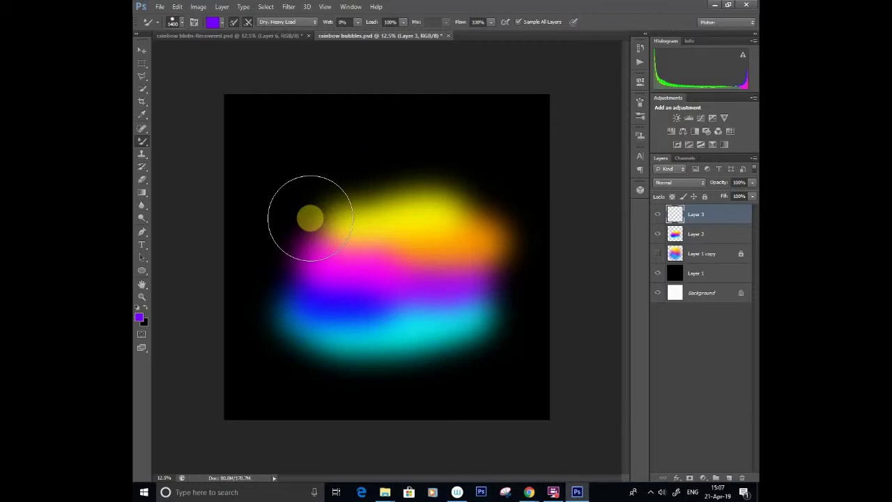
{"action": "left_click", "coordinate": [336, 261], "text": "alt"}
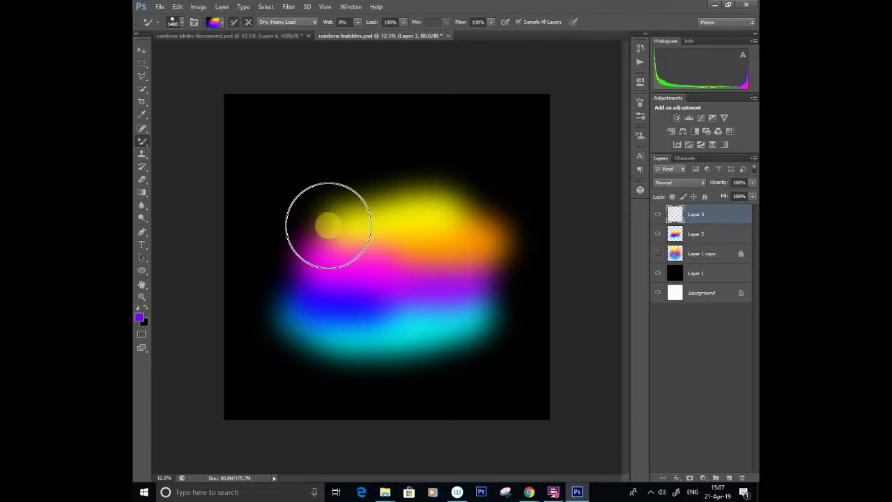
- Reduce the Mixer Brush size to 800 px
{"action": "key", "text": "bracketleft"}
{"action": "key", "text": "bracketleft"}
{"action": "key", "text": "bracketleft"}
{"action": "key", "text": "bracketleft"}
{"action": "key", "text": "bracketleft"}
{"action": "key", "text": "bracketleft"}
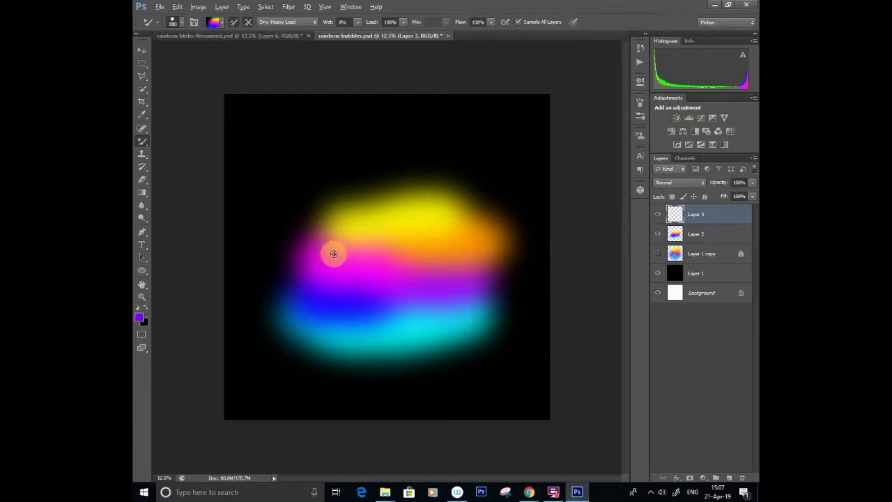
- Load the Mixer Brush with different color blends, ending with the magenta-to-blue area, and hide Layer 2
{"action": "left_click", "coordinate": [345, 242], "text": "alt"}
{"action": "mouse_move", "coordinate": [359, 319]}
{"action": "left_mouse_down"}
{"action": "mouse_move", "coordinate": [459, 281]}
{"action": "mouse_move", "coordinate": [437, 286]}
{"action": "left_mouse_up"}
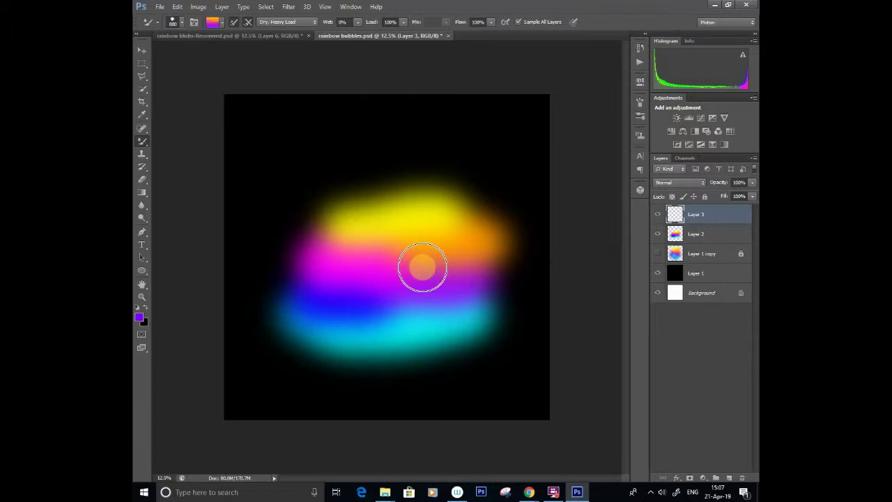
{"action": "mouse_move", "coordinate": [422, 267]}
{"action": "left_mouse_down"}
{"action": "mouse_move", "coordinate": [340, 274]}
{"action": "mouse_move", "coordinate": [362, 292]}
{"action": "left_mouse_up"}
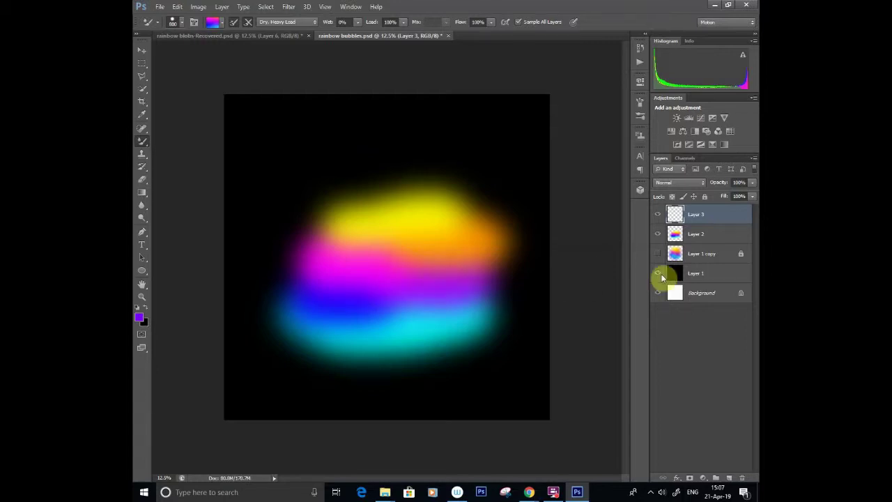
{"action": "left_click", "coordinate": [657, 233]}
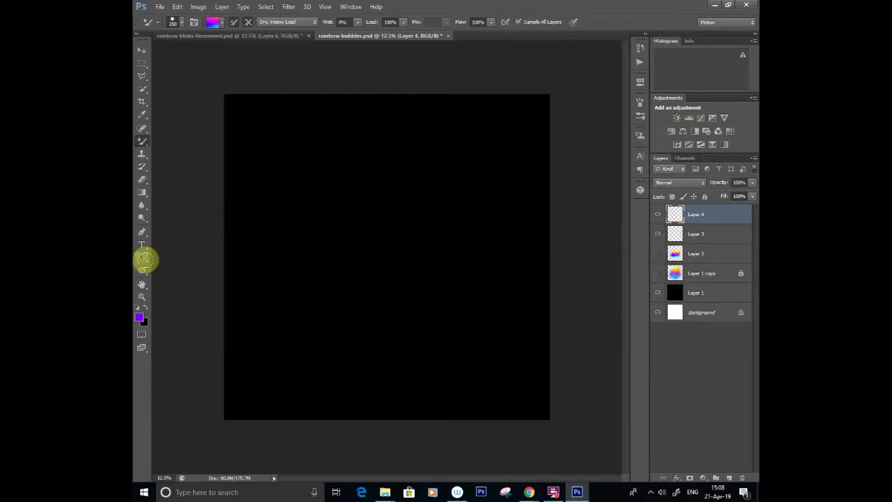
- Draw a text box in the middle of the black canvas and enter the centered word COOL split over two lines
{"action": "left_click", "coordinate": [142, 248]}
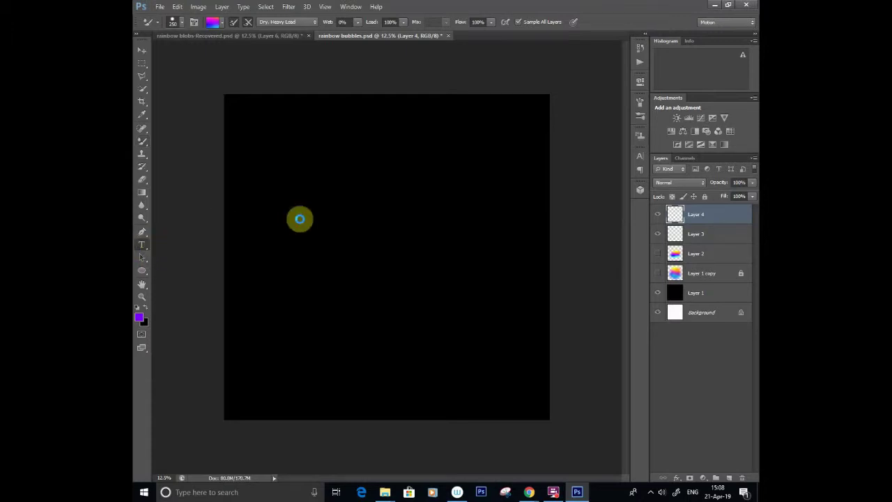
{"action": "left_click_drag", "start_coordinate": [344, 198], "coordinate": [480, 337]}
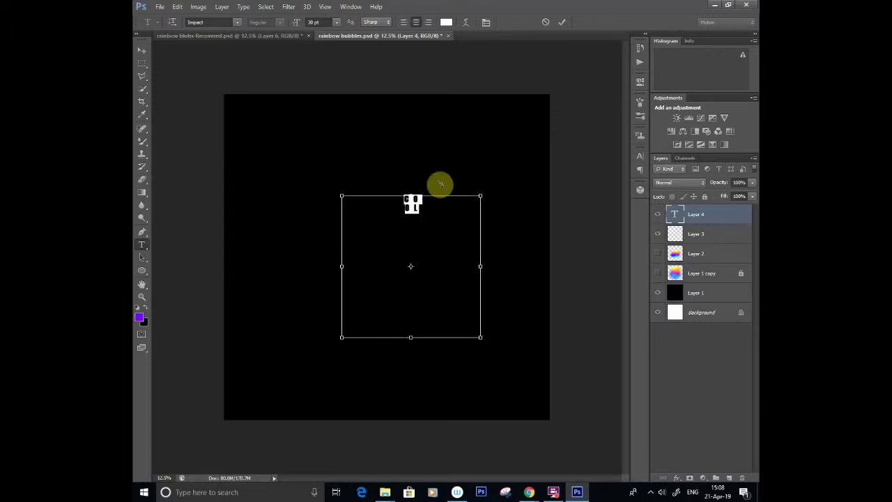
- Check the paragraph and character settings of the text, including its letter tracking
{"action": "left_click", "coordinate": [639, 169]}
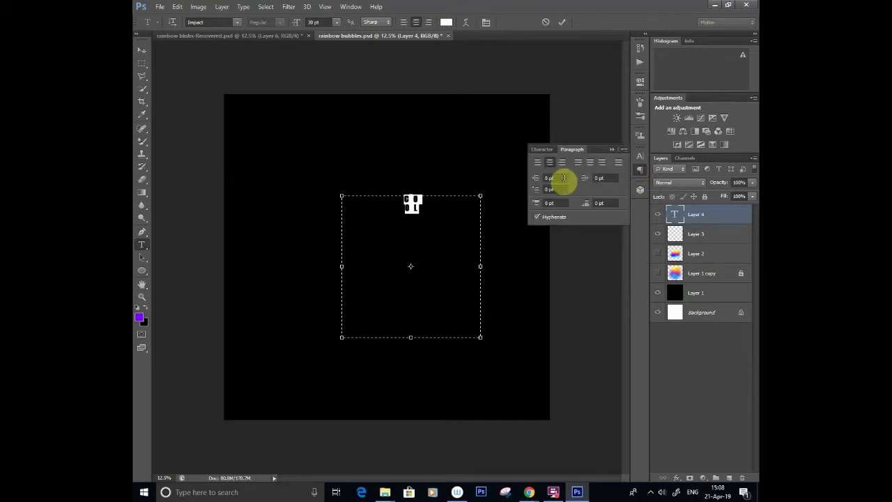
{"action": "left_click", "coordinate": [535, 149]}
{"action": "left_click", "coordinate": [617, 190]}
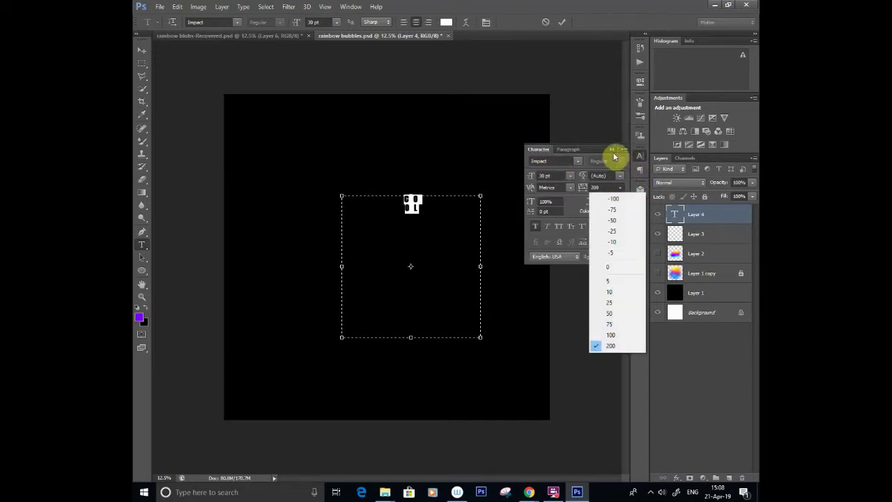
{"action": "left_click", "coordinate": [611, 150]}
{"action": "left_click", "coordinate": [612, 149]}
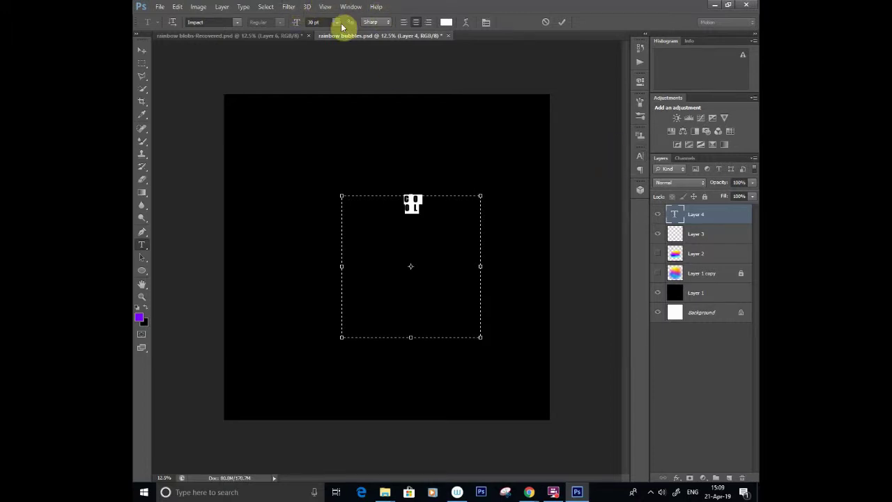
- Set the text size to 72 pt and shrink the text frame around the letters to about 3 in high
{"action": "left_click", "coordinate": [337, 22]}
{"action": "left_click", "coordinate": [339, 186]}
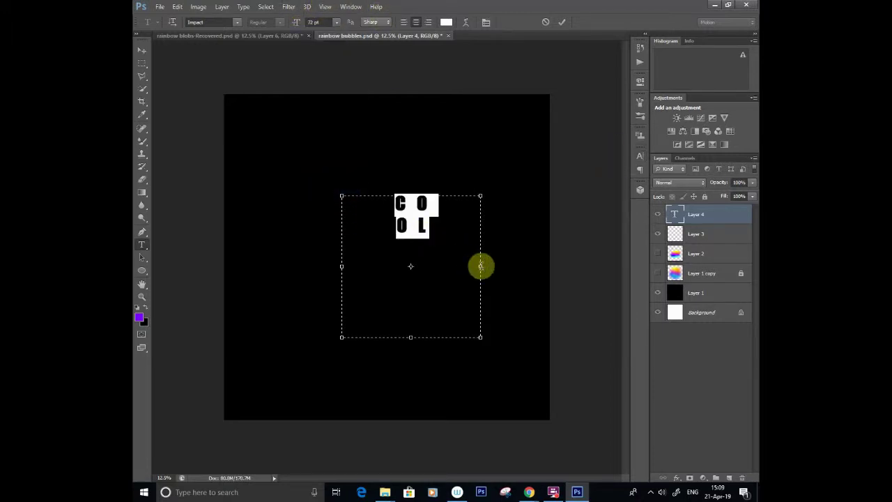
{"action": "left_click_drag", "start_coordinate": [481, 267], "coordinate": [395, 233]}
{"action": "left_click_drag", "start_coordinate": [368, 337], "coordinate": [387, 251]}
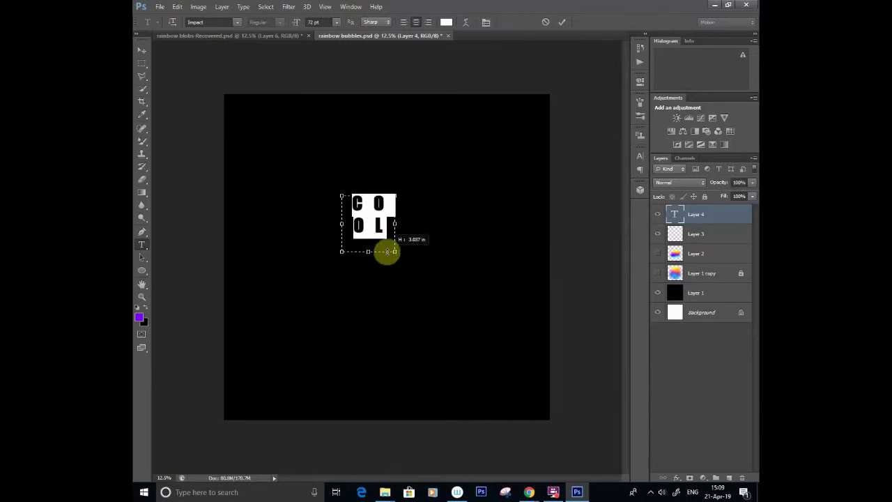
- Enlarge the COOL text across the canvas with Free Transform
{"action": "left_click", "coordinate": [142, 51]}
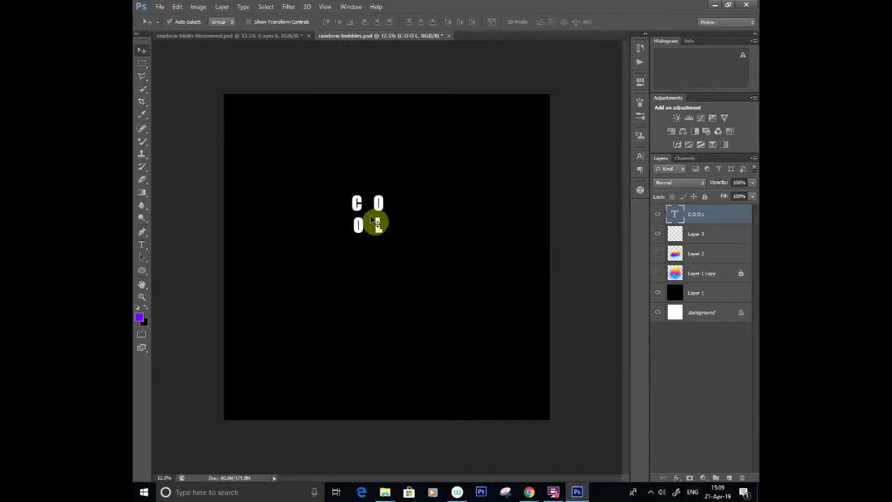
{"action": "key", "text": "ctrl+t"}
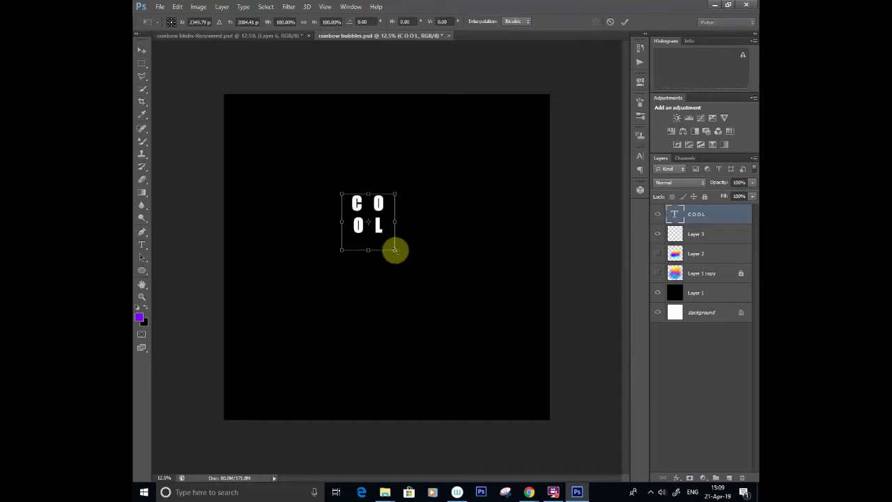
{"action": "left_click_drag", "start_coordinate": [395, 250], "coordinate": [503, 289]}
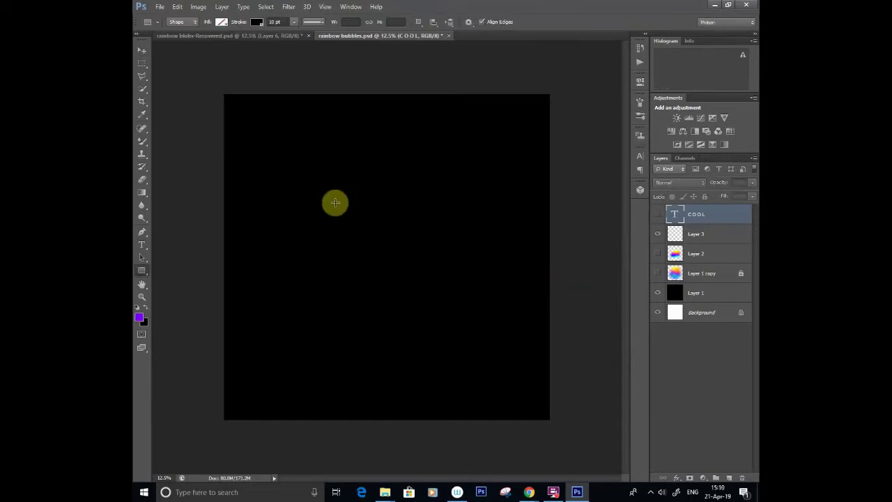
- Draw an unfilled square about 2166 px wide around the visible COOL text, with a white 5 pt stroke
{"action": "left_click_drag", "start_coordinate": [330, 199], "coordinate": [486, 334]}
{"action": "left_click", "coordinate": [657, 234]}
{"action": "key", "text": "t"}
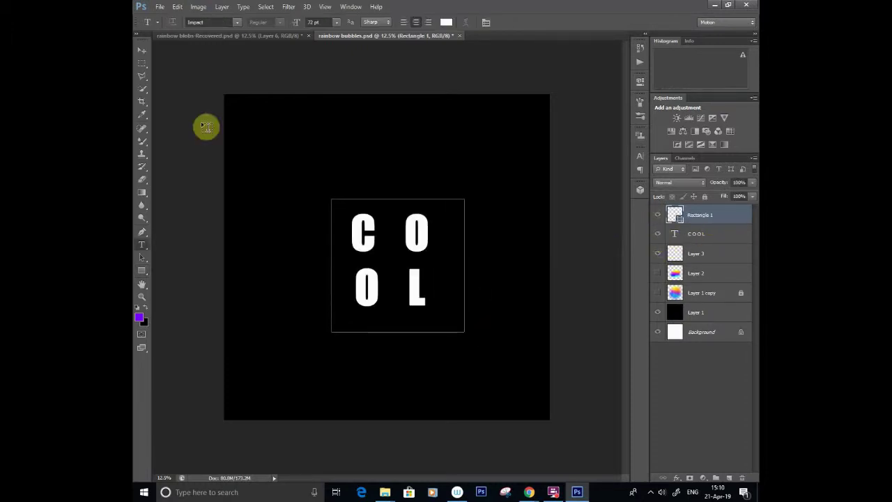
{"action": "left_click", "coordinate": [139, 271]}
{"action": "left_click", "coordinate": [257, 22]}
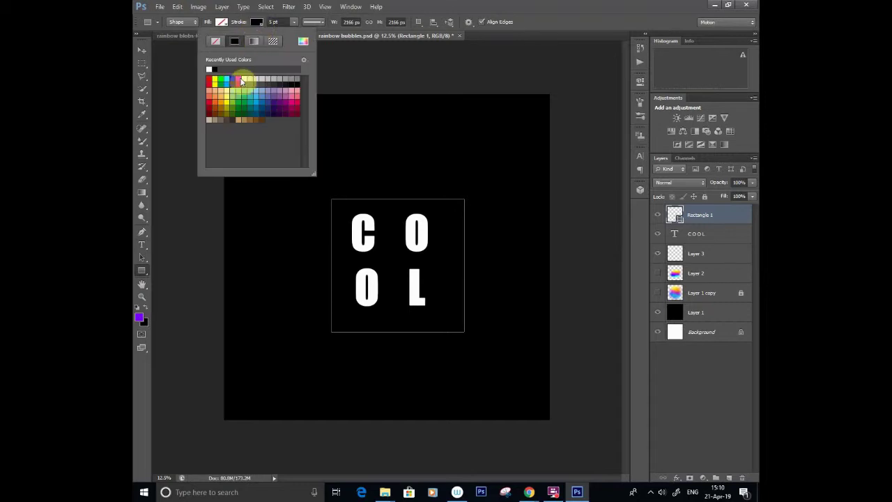
{"action": "left_click", "coordinate": [207, 72]}
{"action": "left_click", "coordinate": [513, 9]}
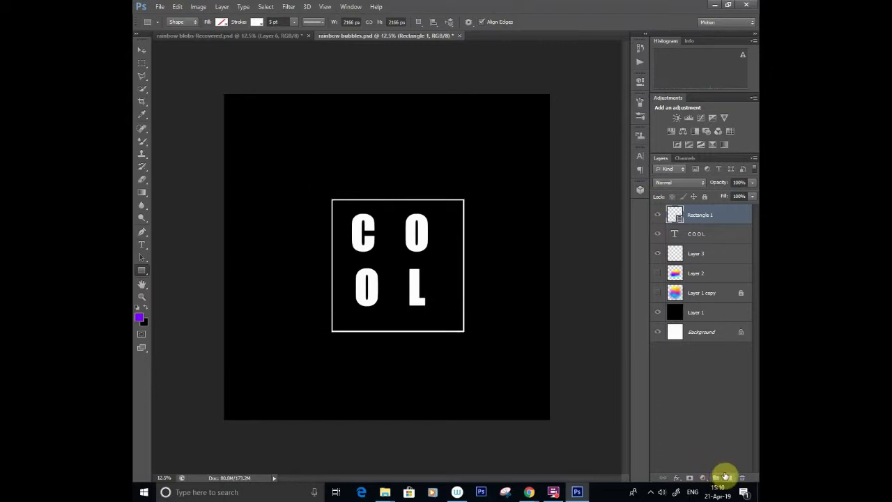
- Add a larger unfilled square about 2494 px wide around the first one, with a white 10 pt stroke
{"action": "left_click", "coordinate": [725, 476]}
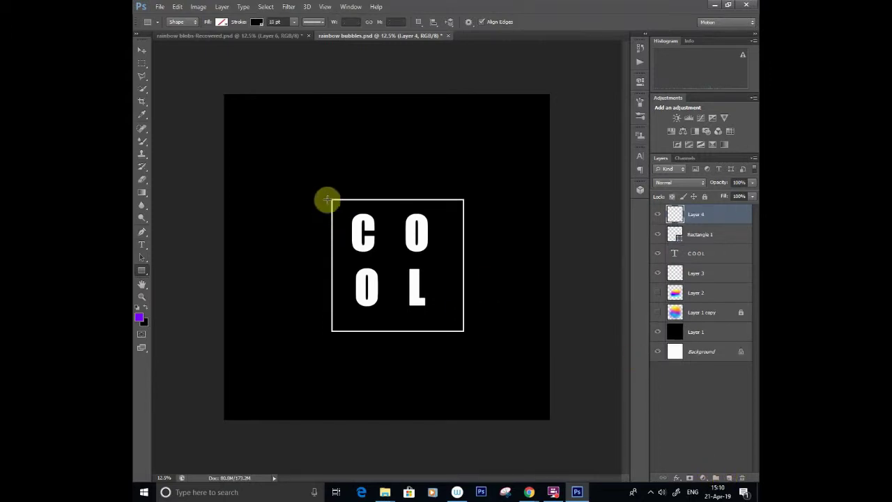
{"action": "left_click_drag", "start_coordinate": [321, 191], "coordinate": [494, 345]}
{"action": "left_click", "coordinate": [256, 22]}
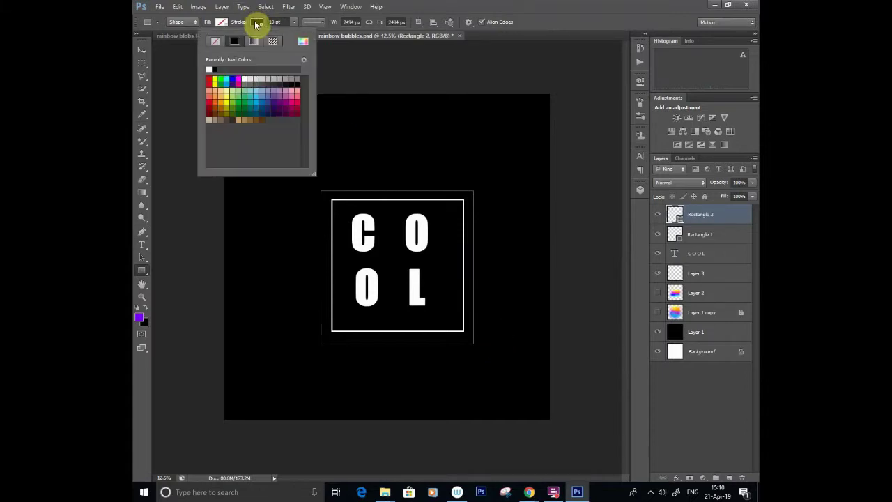
{"action": "left_click", "coordinate": [209, 68]}
{"action": "left_click", "coordinate": [395, 6]}
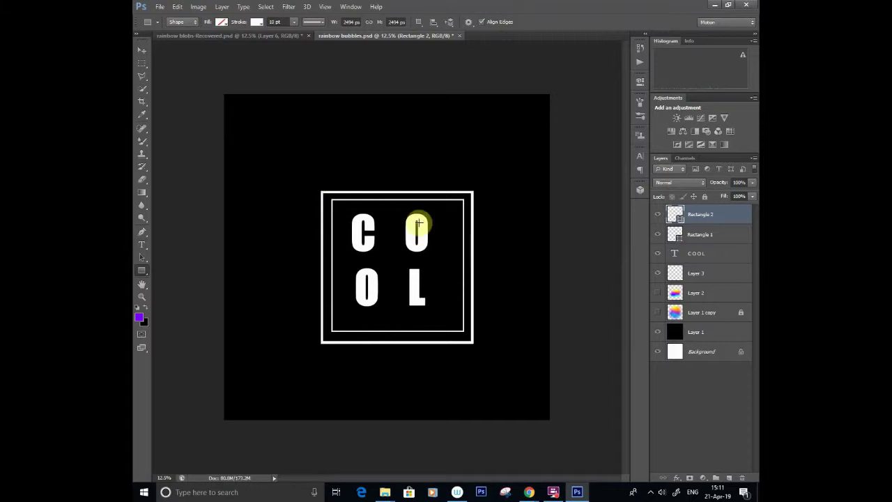
- Nudge the outer square upward and shrink it slightly with Free Transform to fit closer around the inner square
{"action": "left_click", "coordinate": [142, 52]}
{"action": "key", "text": "Up"}
{"action": "key", "text": "Up"}
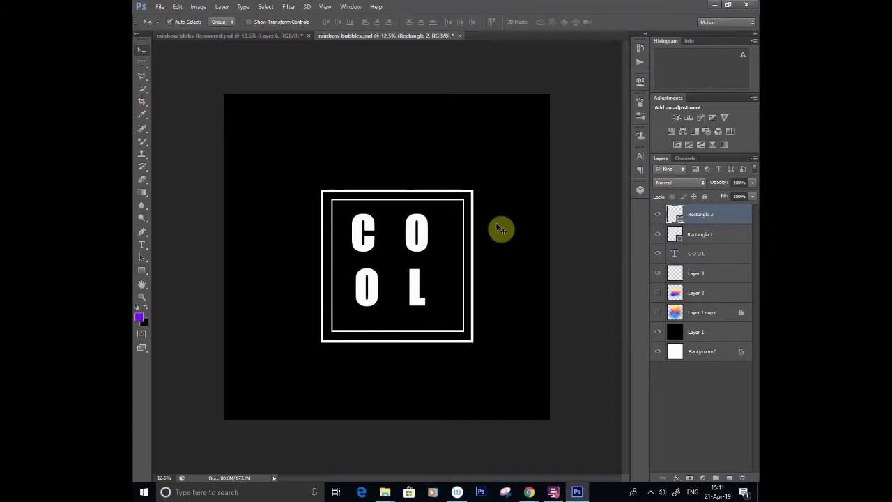
{"action": "key", "text": "Down"}
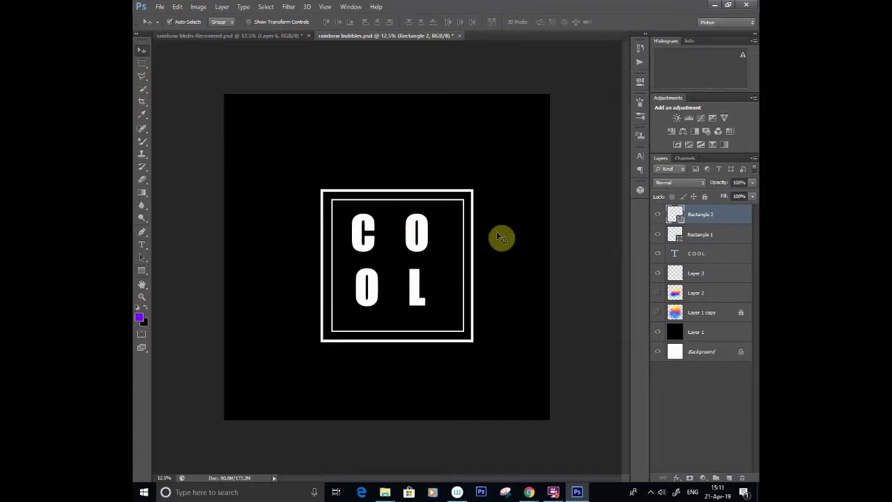
{"action": "key", "text": "ctrl+t"}
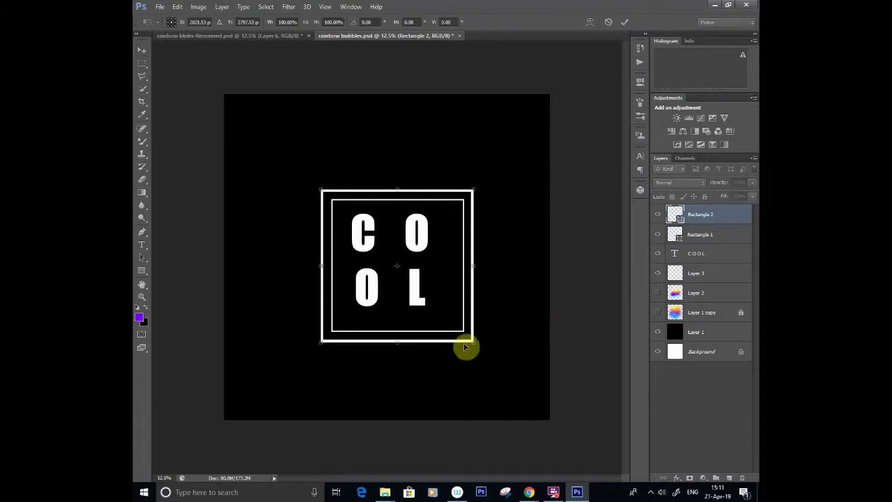
{"action": "left_click_drag", "start_coordinate": [472, 342], "coordinate": [468, 333]}
{"action": "key", "text": "Return"}
- Nudge the outer square right and down to even out its spacing around the inner square
{"action": "key", "text": "shift+Right"}
{"action": "key", "text": "shift+Right"}
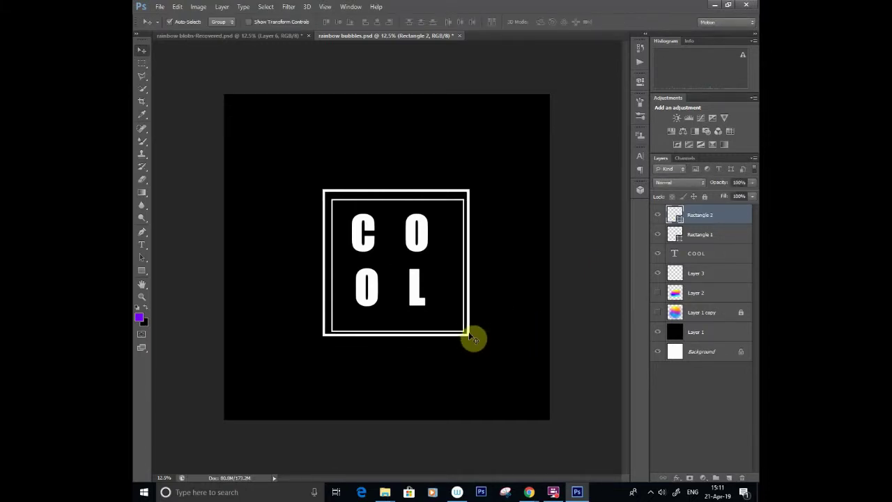
{"action": "key", "text": "shift+Down"}
{"action": "key", "text": "shift+Down"}
{"action": "key", "text": "shift+Right"}
{"action": "key", "text": "shift+Right"}
{"action": "key", "text": "shift+Down"}
{"action": "key", "text": "shift+Down"}
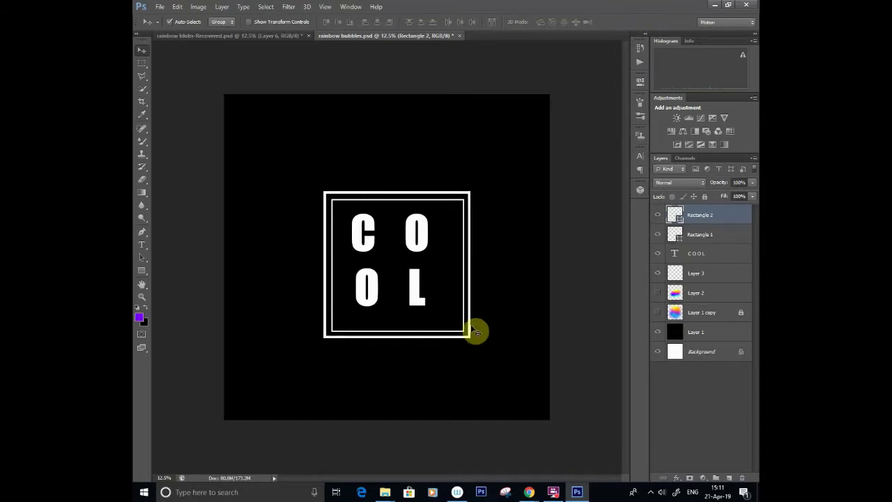
{"action": "key", "text": "shift+Right"}
{"action": "key", "text": "shift+Down"}
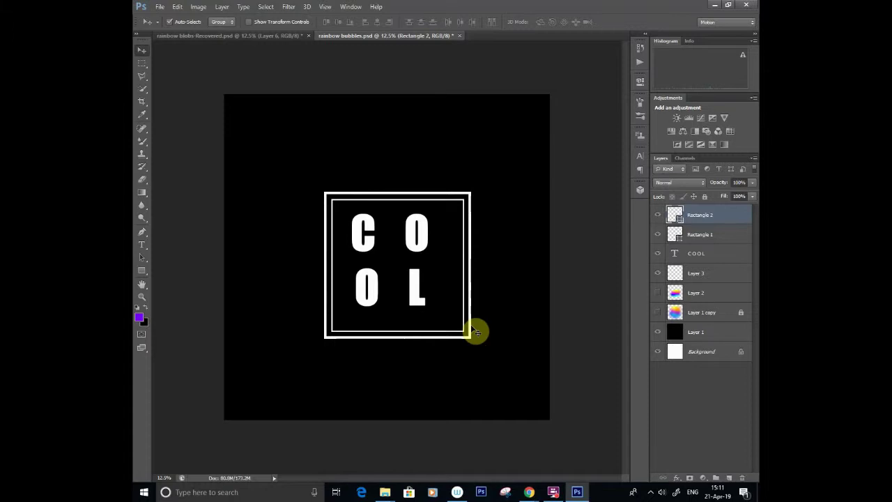
- Enlarge both squares together with Free Transform, extending them toward the canvas's upper-left corner
{"action": "left_click", "coordinate": [721, 236], "text": "shift"}
{"action": "key", "text": "ctrl+t"}
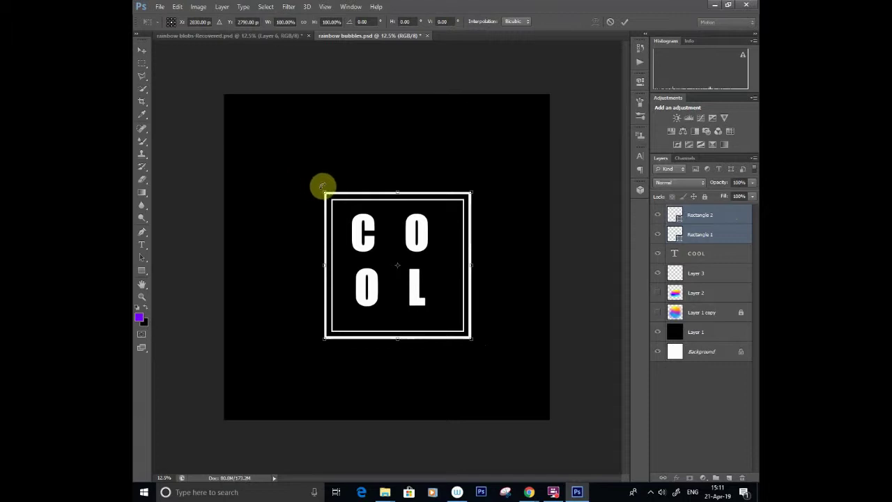
{"action": "left_click_drag", "start_coordinate": [320, 187], "coordinate": [307, 167]}
{"action": "key", "text": "Return"}
- Nudge both squares down and slightly right to center them around the COOL lettering
{"action": "key", "text": "Down"}
{"action": "key", "text": "Down"}
{"action": "key", "text": "Down"}
{"action": "key", "text": "Down"}
{"action": "key", "text": "Down"}
{"action": "key", "text": "Down"}
{"action": "key", "text": "Down"}
{"action": "key", "text": "Down"}
{"action": "key", "text": "Down"}
{"action": "key", "text": "Down"}
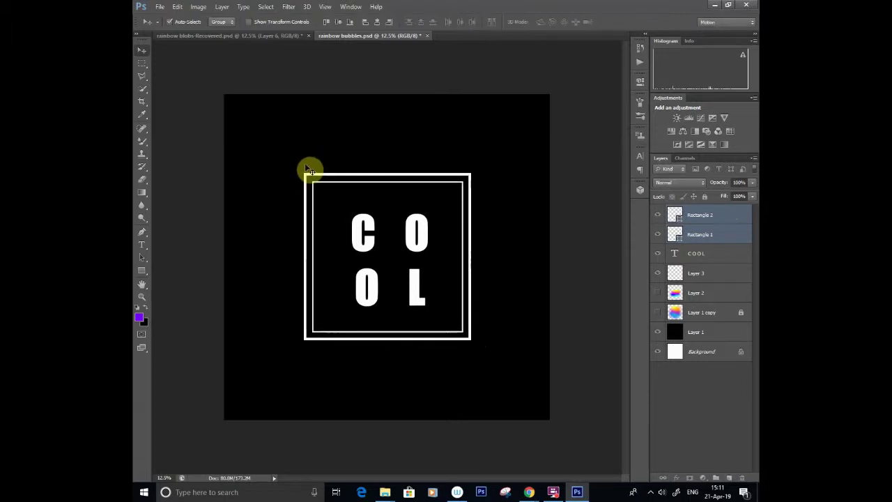
{"action": "key", "text": "Down"}
{"action": "key", "text": "Down"}
{"action": "key", "text": "Down"}
{"action": "key", "text": "Down"}
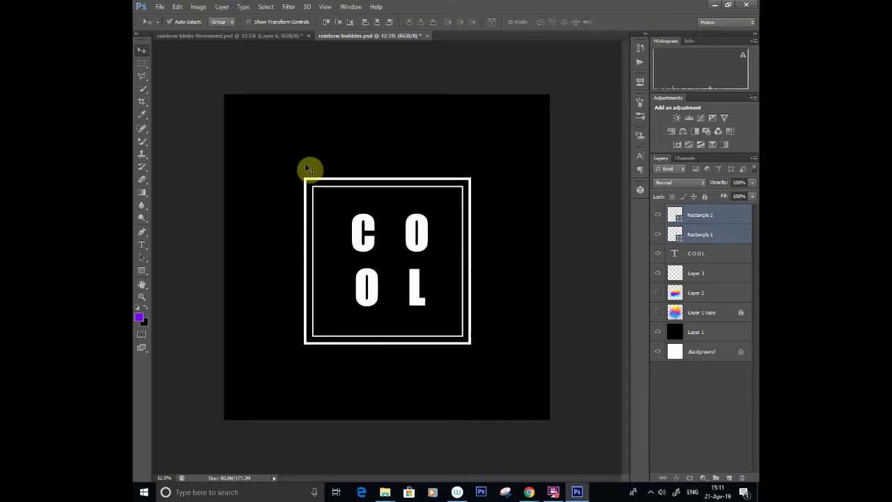
{"action": "key", "text": "Right"}
{"action": "key", "text": "Right"}
{"action": "key", "text": "Right"}
{"action": "key", "text": "Right"}
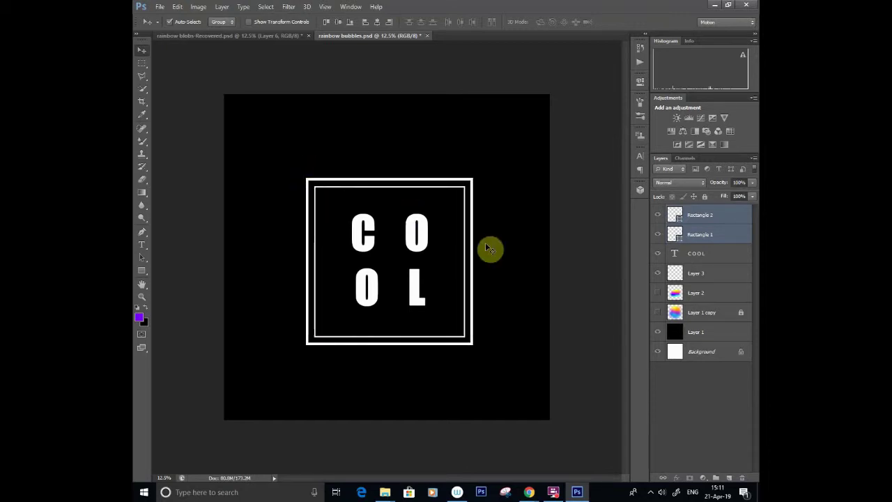
- Scale the two squares and the COOL text together to about 74% and move them to the middle of the canvas
{"action": "left_click", "coordinate": [698, 257], "text": "shift"}
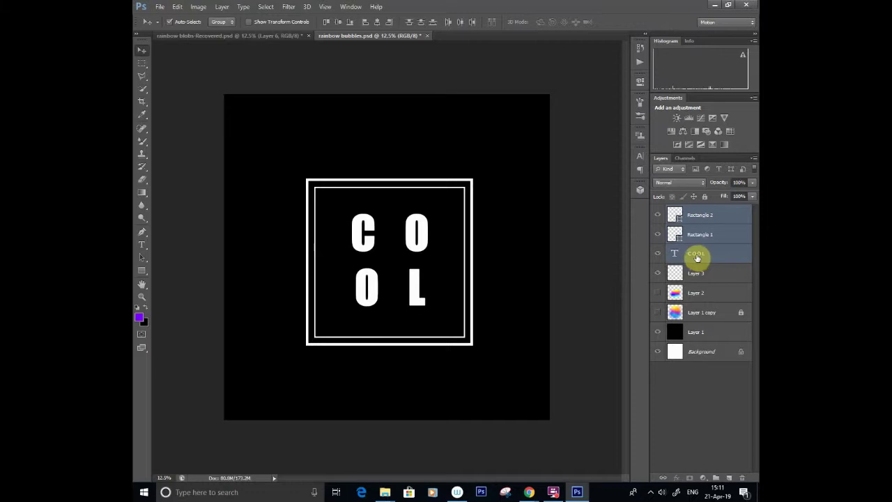
{"action": "key", "text": "ctrl+t"}
{"action": "left_click_drag", "start_coordinate": [476, 345], "coordinate": [441, 280]}
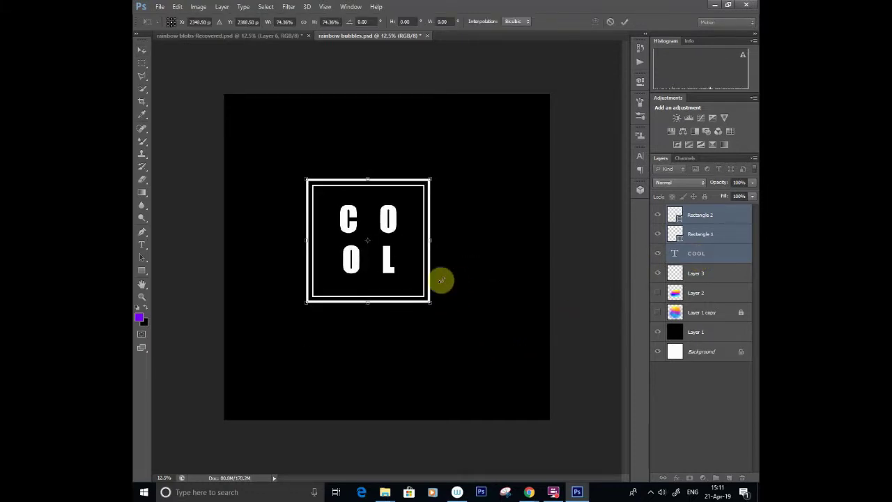
{"action": "key", "text": "Return"}
{"action": "left_click_drag", "start_coordinate": [388, 263], "coordinate": [409, 272]}
{"action": "left_click_drag", "start_coordinate": [406, 273], "coordinate": [407, 273]}
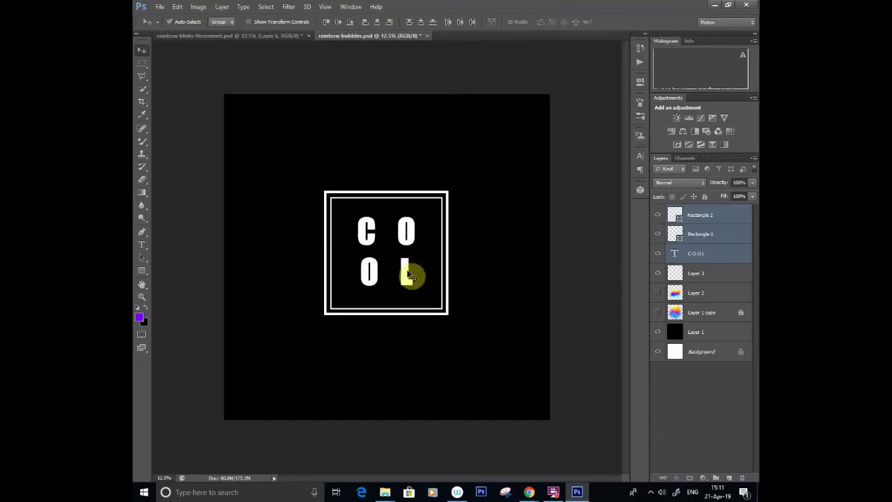
- Set the inner square's stroke width to 3 pt and open the outer square's stroke width for editing
{"action": "left_click", "coordinate": [717, 235]}
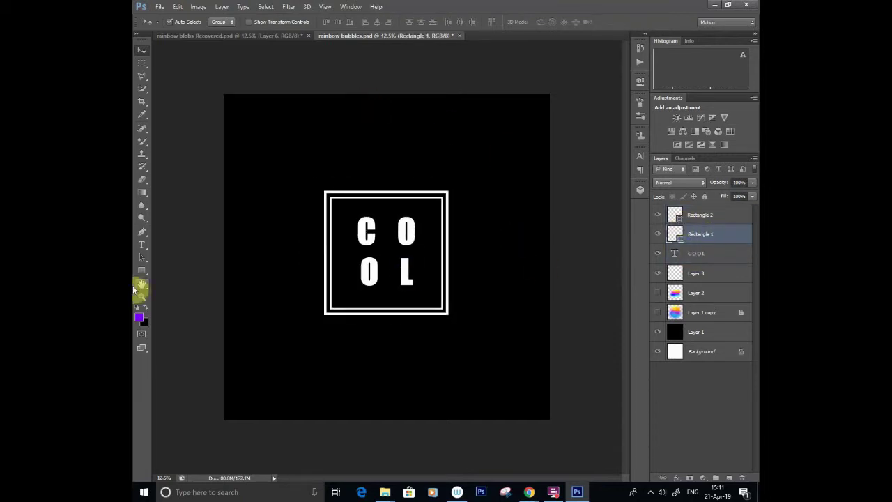
{"action": "left_click", "coordinate": [142, 271]}
{"action": "left_click", "coordinate": [279, 22]}
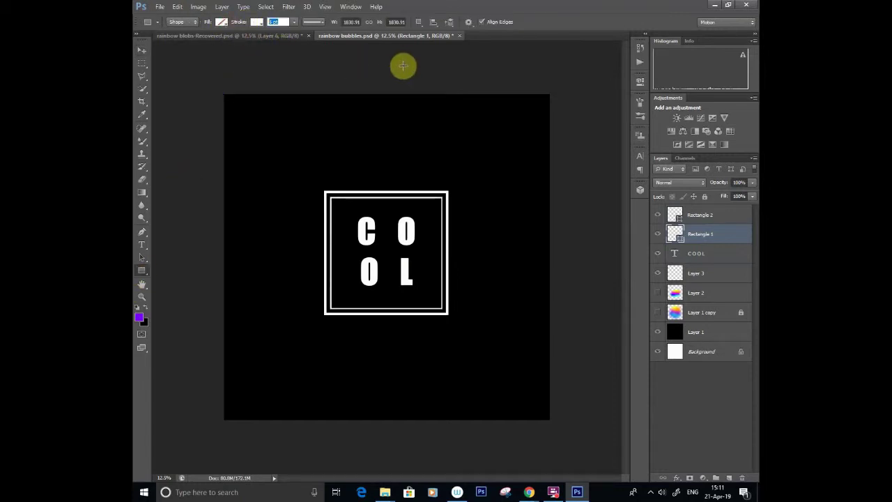
{"action": "type", "text": "3"}
{"action": "left_click", "coordinate": [700, 215]}
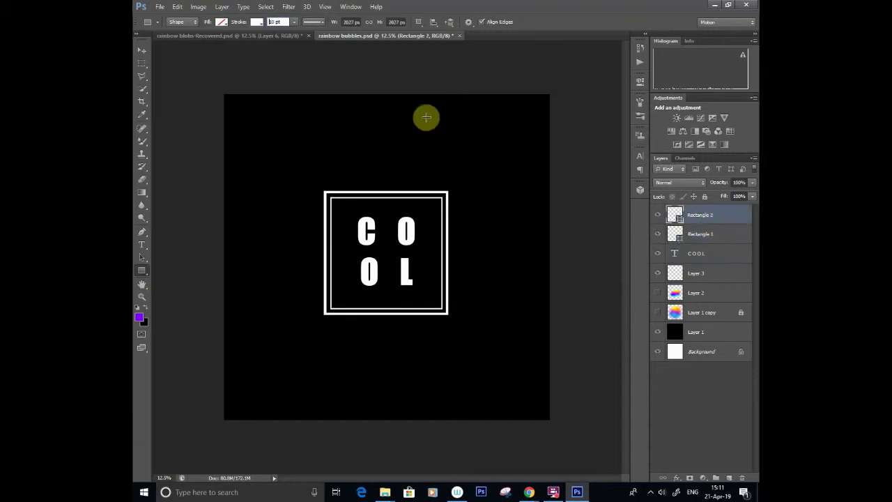
{"action": "left_click", "coordinate": [279, 22]}
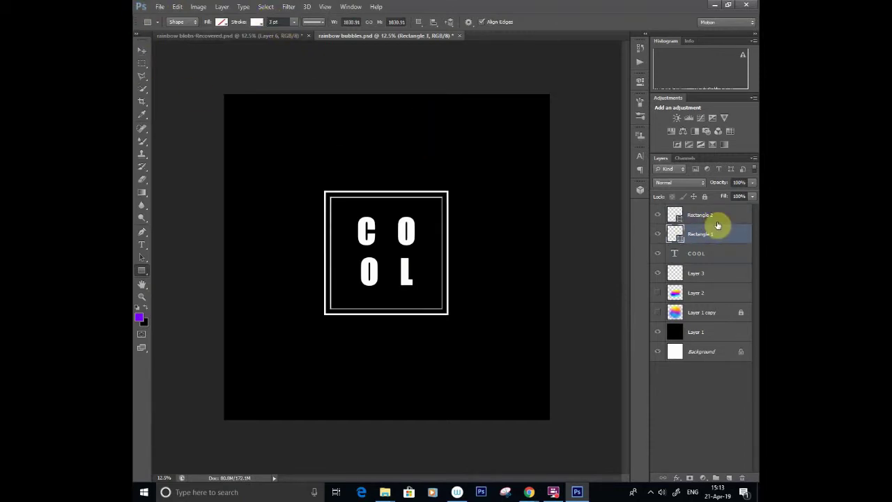
- Add a new layer and draw a tall, narrow text box near the canvas's upper-right corner
{"action": "left_click", "coordinate": [728, 477]}
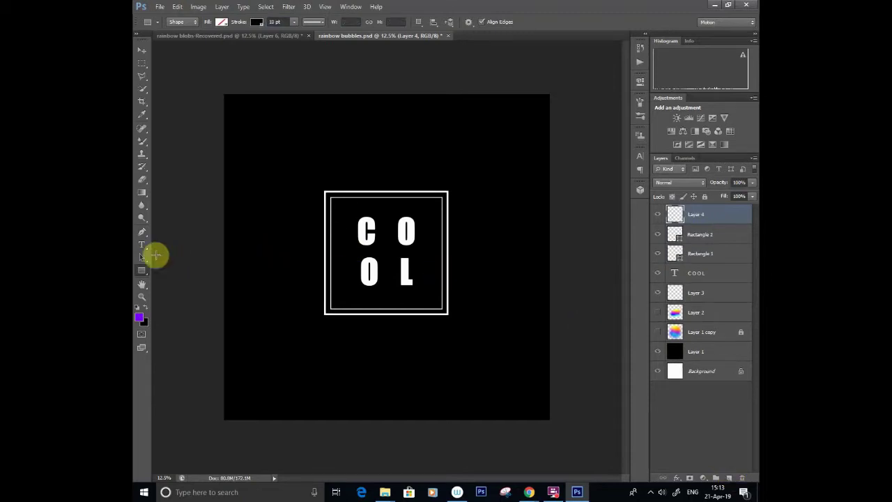
{"action": "left_click", "coordinate": [142, 244]}
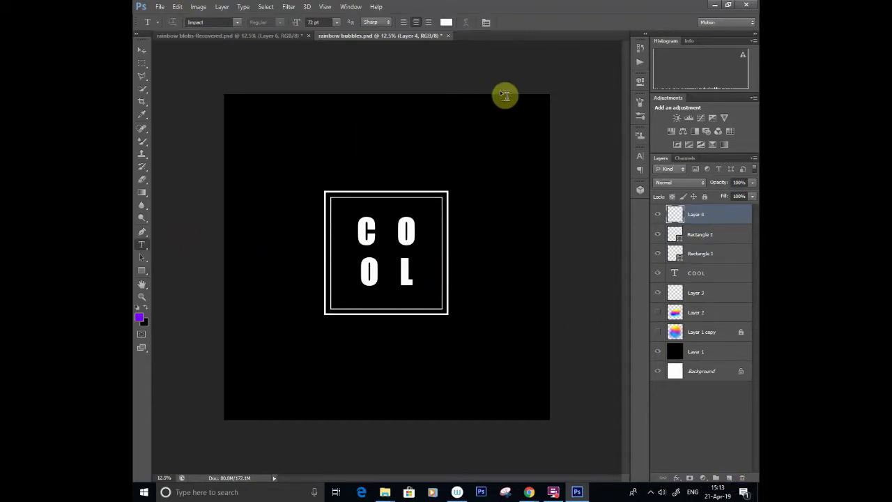
{"action": "left_click_drag", "start_coordinate": [501, 94], "coordinate": [530, 190]}
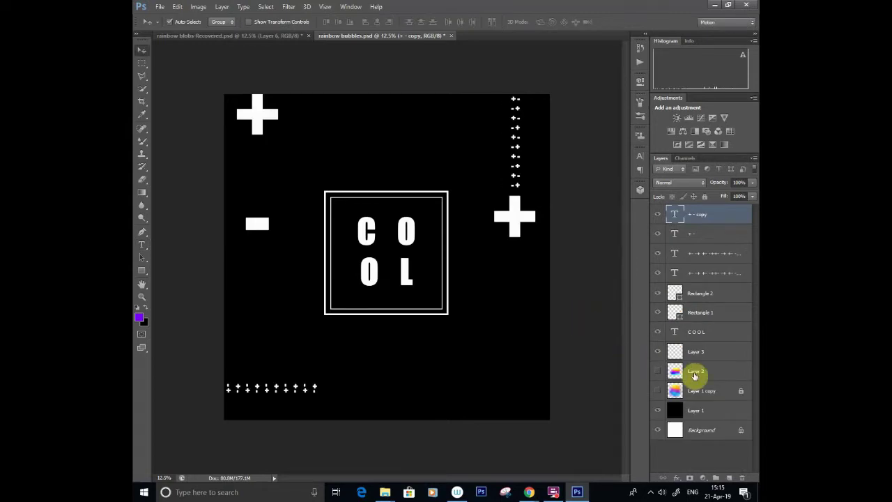
- Save the document and paint thick diagonal Mixer Brush strokes on Layer 3 behind the letters and across the square's right edge
{"action": "left_click", "coordinate": [695, 373]}
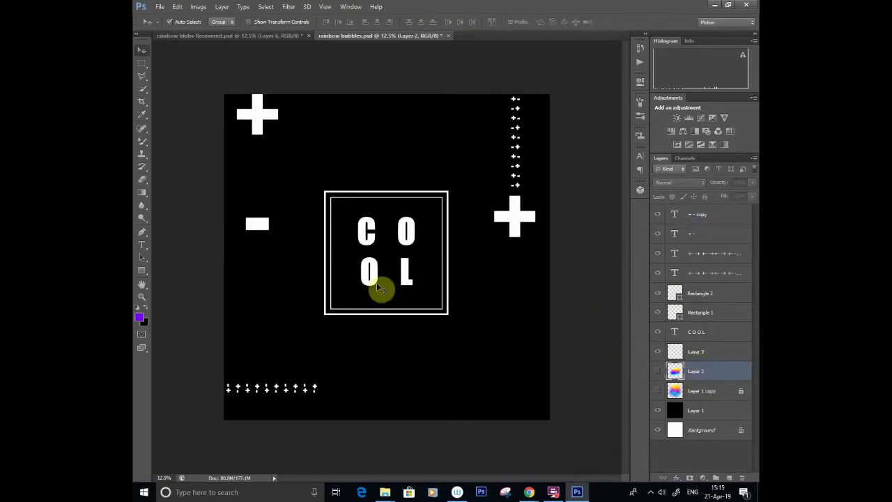
{"action": "left_click", "coordinate": [142, 142]}
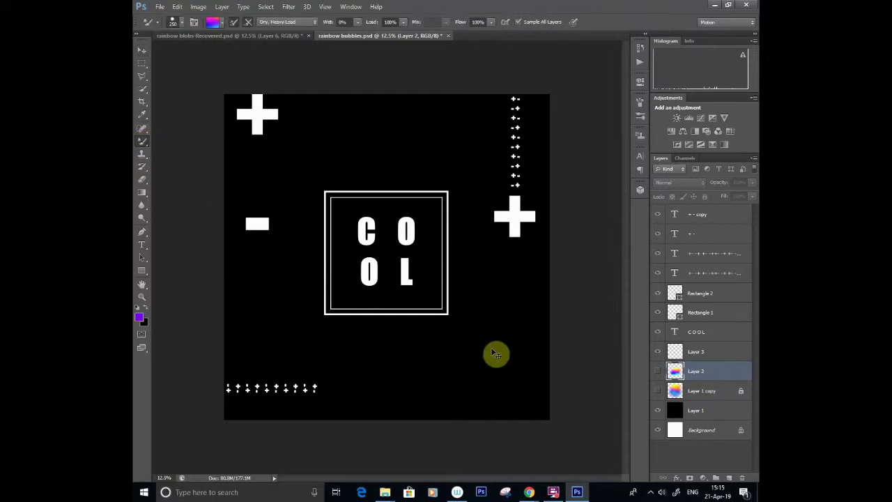
{"action": "key", "text": "ctrl+s"}
{"action": "left_click", "coordinate": [703, 350]}
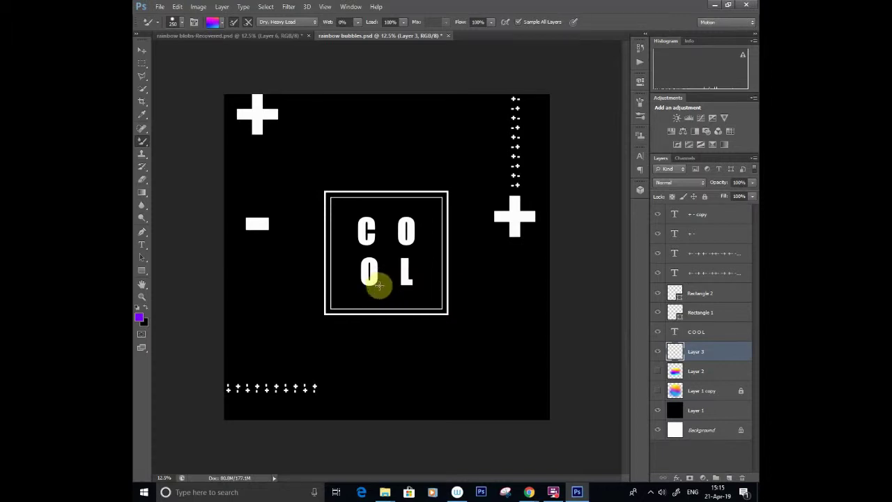
{"action": "left_click_drag", "start_coordinate": [405, 235], "coordinate": [350, 292]}
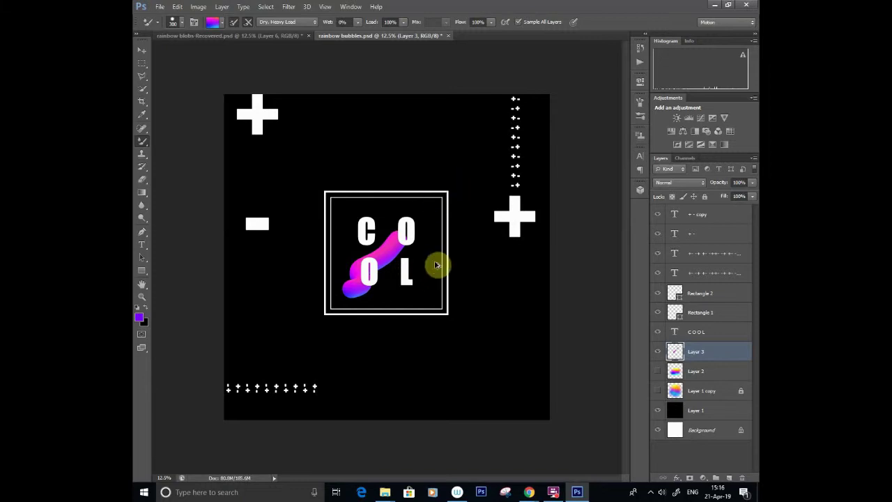
{"action": "left_click_drag", "start_coordinate": [448, 274], "coordinate": [362, 371]}
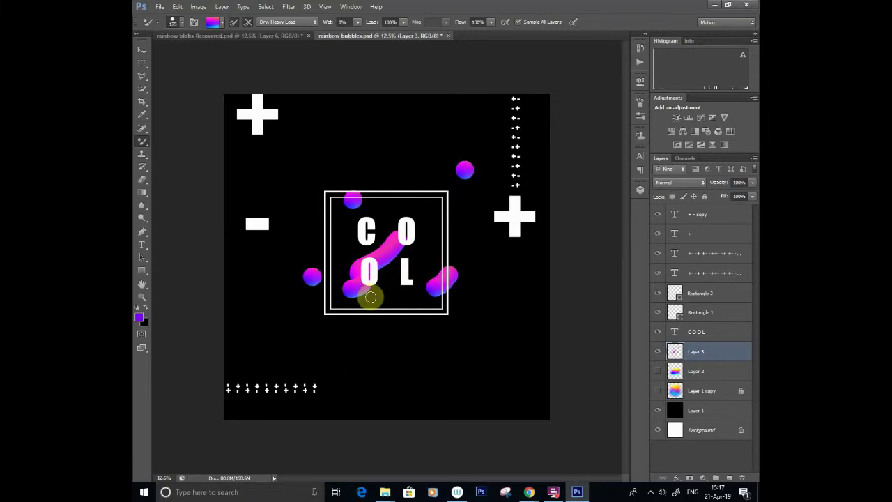
- Paint thinner short diagonal strokes and small dots around the framed lettering with a 175 px Mixer Brush
{"action": "left_click_drag", "start_coordinate": [398, 297], "coordinate": [359, 322]}
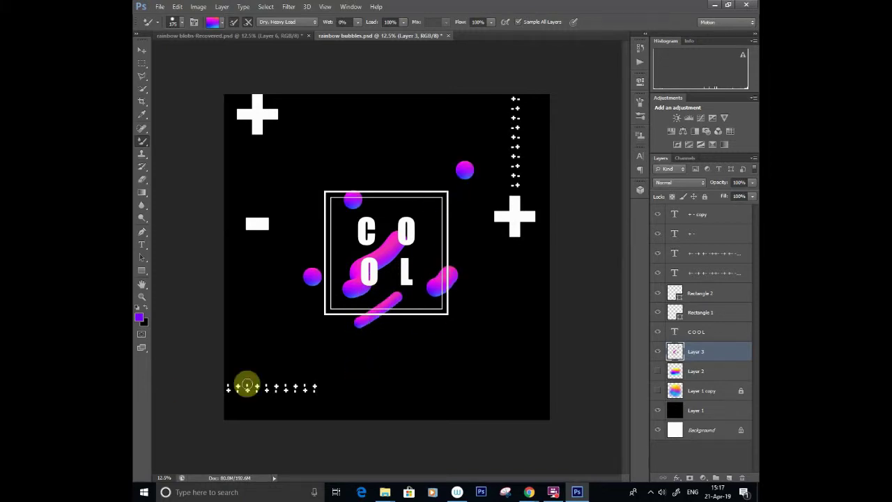
{"action": "left_click_drag", "start_coordinate": [415, 180], "coordinate": [407, 190]}
{"action": "left_click_drag", "start_coordinate": [462, 225], "coordinate": [478, 210]}
{"action": "left_click_drag", "start_coordinate": [291, 337], "coordinate": [313, 328]}
{"action": "left_click_drag", "start_coordinate": [483, 300], "coordinate": [492, 293]}
{"action": "left_click", "coordinate": [398, 369]}
{"action": "left_click", "coordinate": [288, 216]}
{"action": "left_click", "coordinate": [347, 162]}
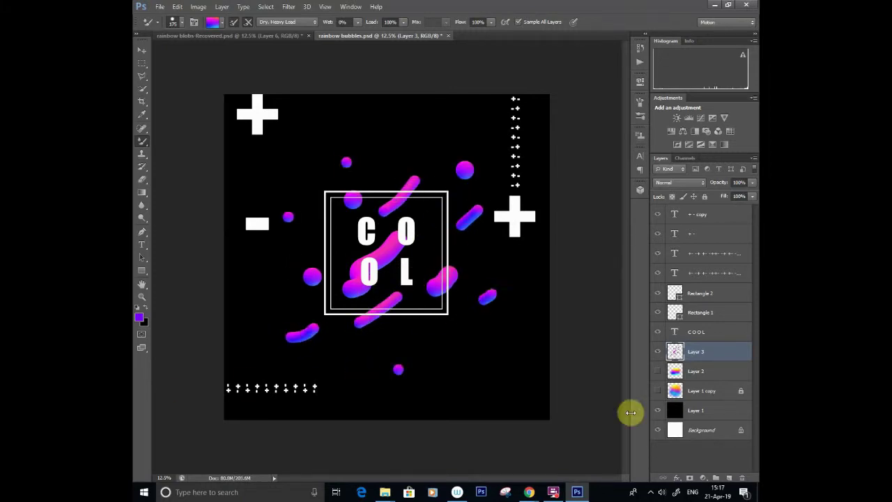
- Add a layer above Layer 3 and paint a large Mixer Brush blob running off the canvas's lower-right corner
{"action": "left_click", "coordinate": [727, 478]}
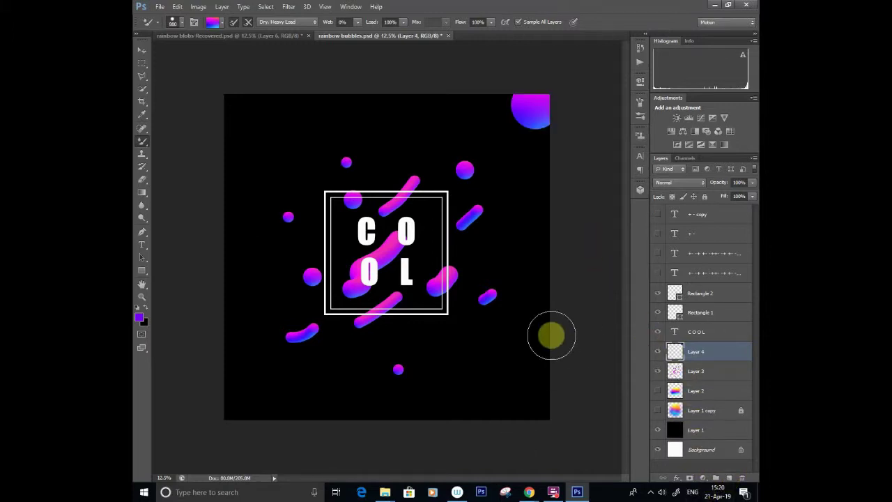
{"action": "left_click_drag", "start_coordinate": [551, 335], "coordinate": [519, 383]}
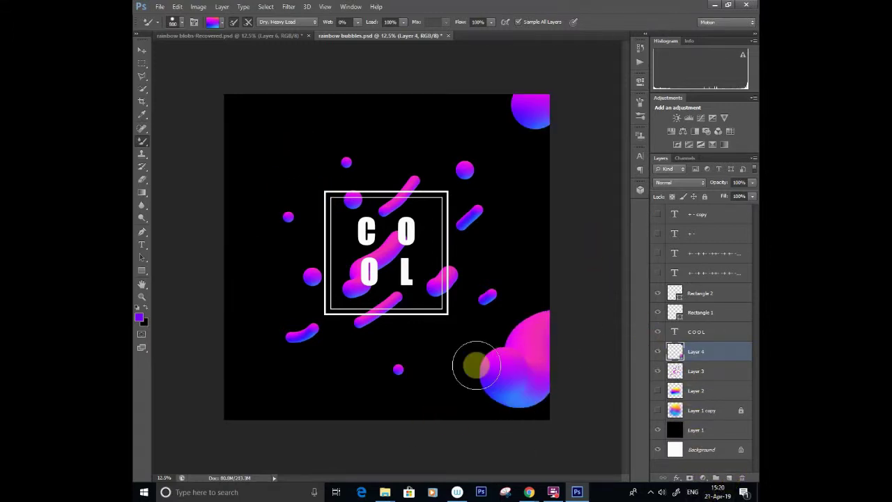
- Paint large Mixer Brush strokes and round blobs around the canvas edges on Layer 4 and place that layer below Layer 3
{"action": "mouse_move", "coordinate": [209, 180]}
{"action": "left_mouse_down"}
{"action": "mouse_move", "coordinate": [237, 163]}
{"action": "mouse_move", "coordinate": [254, 92]}
{"action": "mouse_move", "coordinate": [248, 183]}
{"action": "left_mouse_up"}
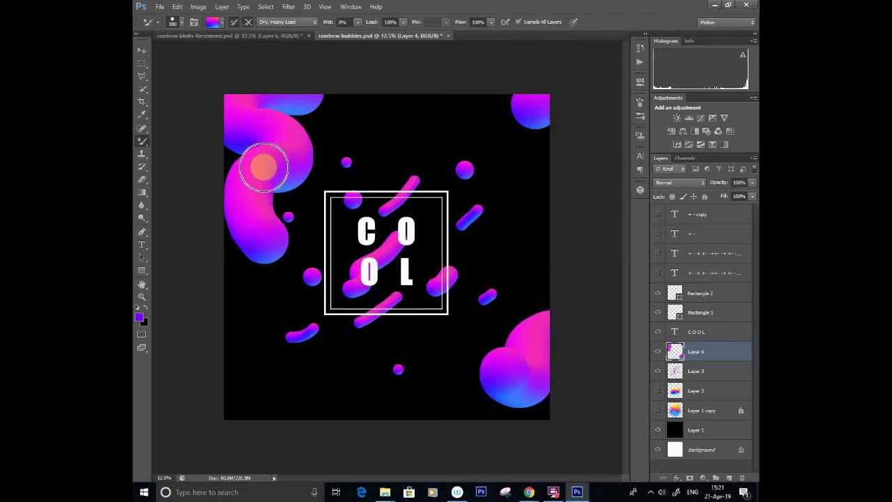
{"action": "left_click", "coordinate": [702, 366]}
{"action": "left_click", "coordinate": [707, 333], "text": "shift"}
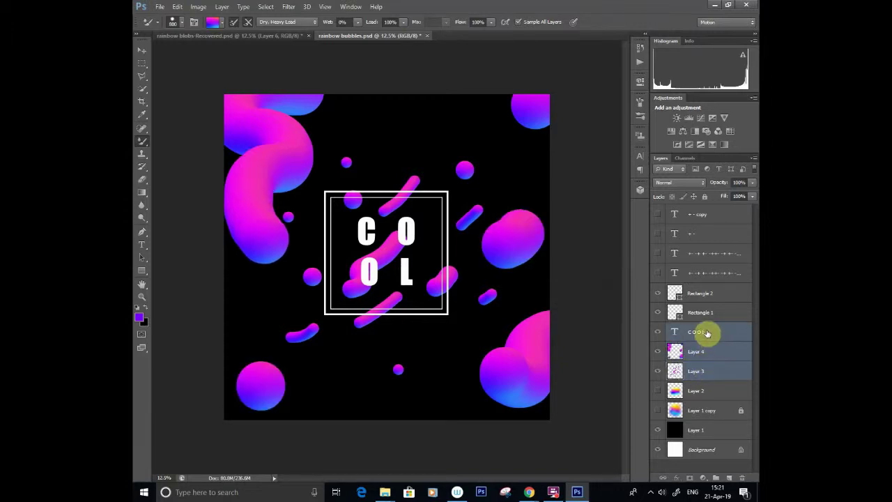
{"action": "left_click", "coordinate": [711, 372]}
{"action": "left_click_drag", "start_coordinate": [710, 372], "coordinate": [712, 341]}
{"action": "left_click", "coordinate": [708, 374]}
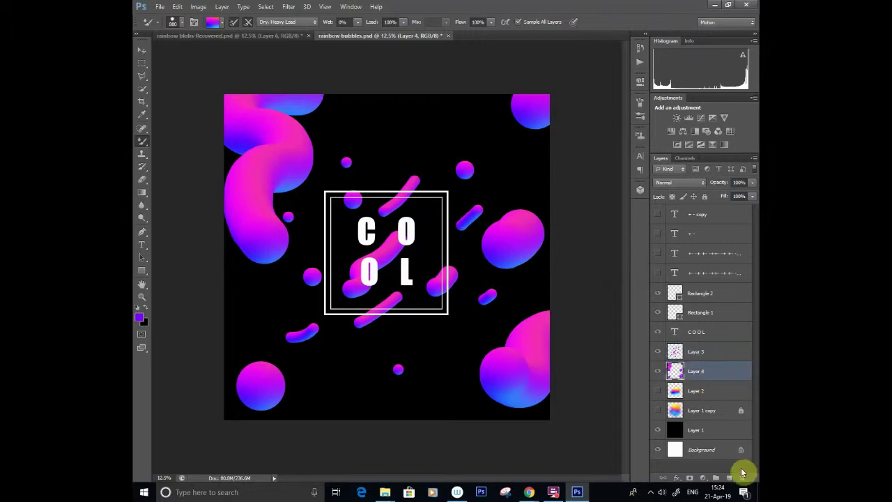
- Add a layer above Layer 4 and paint thick looping 800 px Mixer Brush strokes through the canvas centre
{"action": "left_click", "coordinate": [727, 478]}
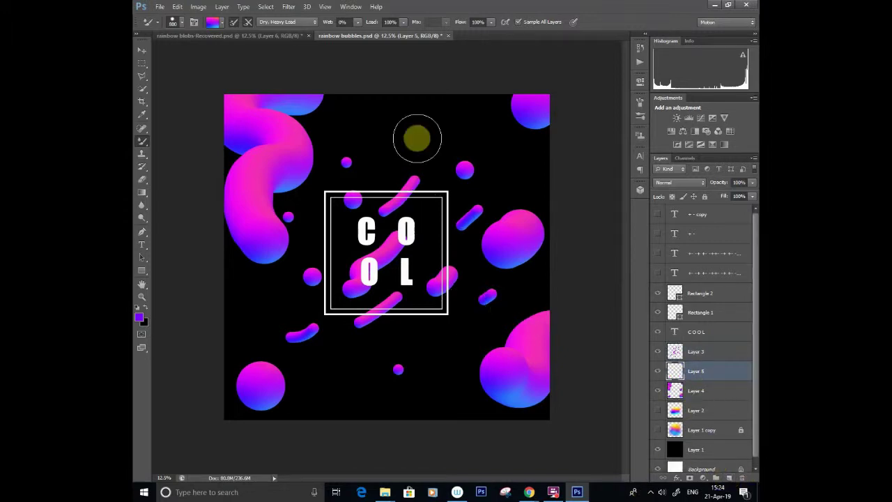
{"action": "mouse_move", "coordinate": [466, 69]}
{"action": "left_mouse_down"}
{"action": "mouse_move", "coordinate": [462, 227]}
{"action": "mouse_move", "coordinate": [428, 233]}
{"action": "left_mouse_up"}
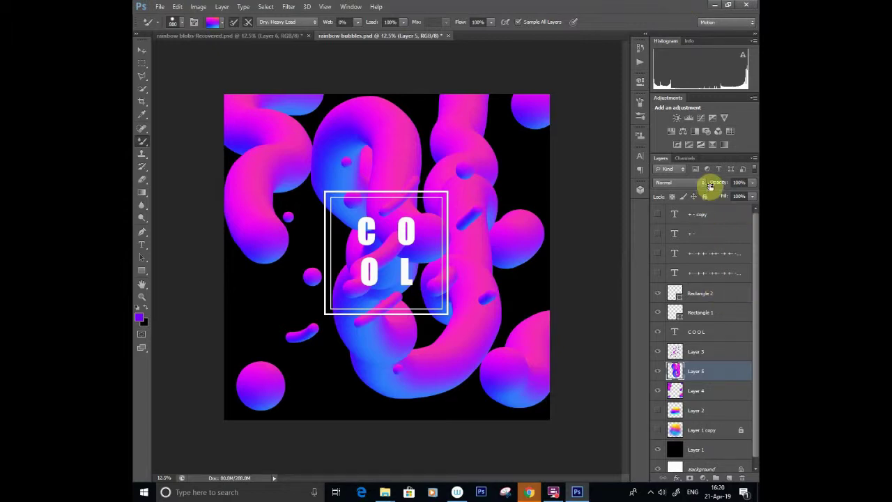
- Apply a Gaussian Blur with a radius of about 30 px to the looping strokes on Layer 5
{"action": "left_click", "coordinate": [293, 7]}
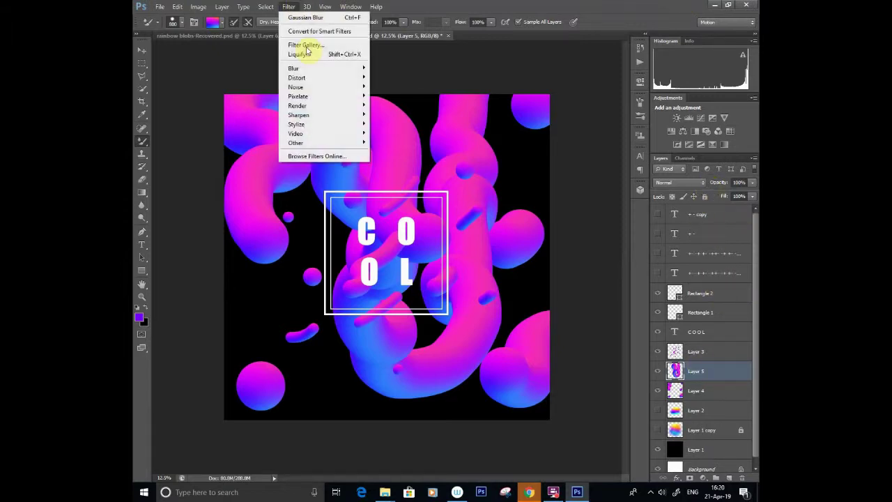
{"action": "mouse_move", "coordinate": [317, 72]}
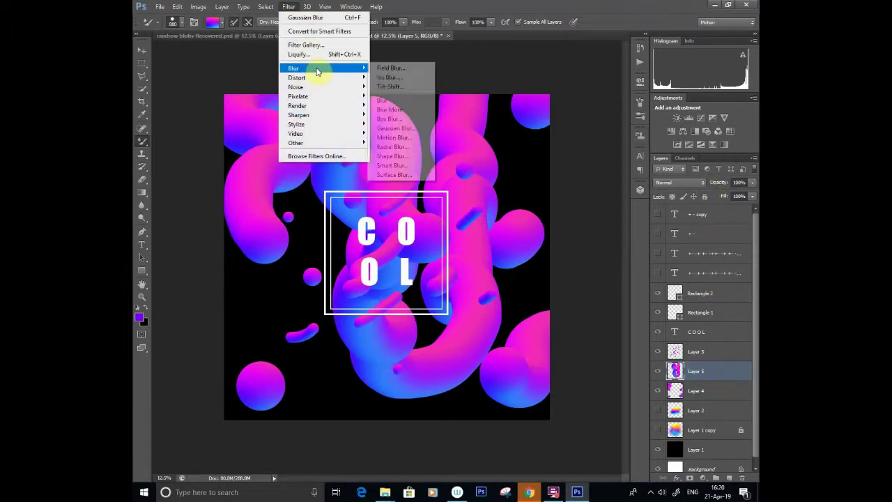
{"action": "left_click", "coordinate": [400, 126]}
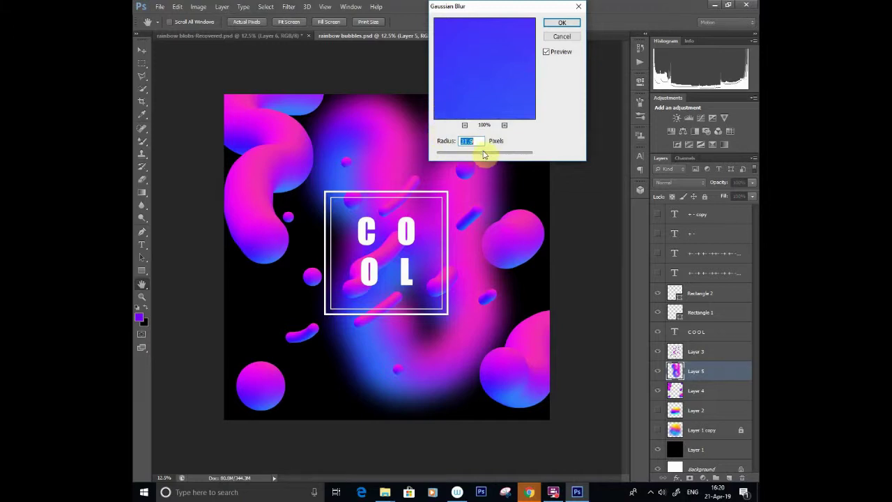
{"action": "mouse_move", "coordinate": [485, 154]}
{"action": "left_mouse_down"}
{"action": "mouse_move", "coordinate": [448, 157]}
{"action": "mouse_move", "coordinate": [485, 156]}
{"action": "left_mouse_up"}
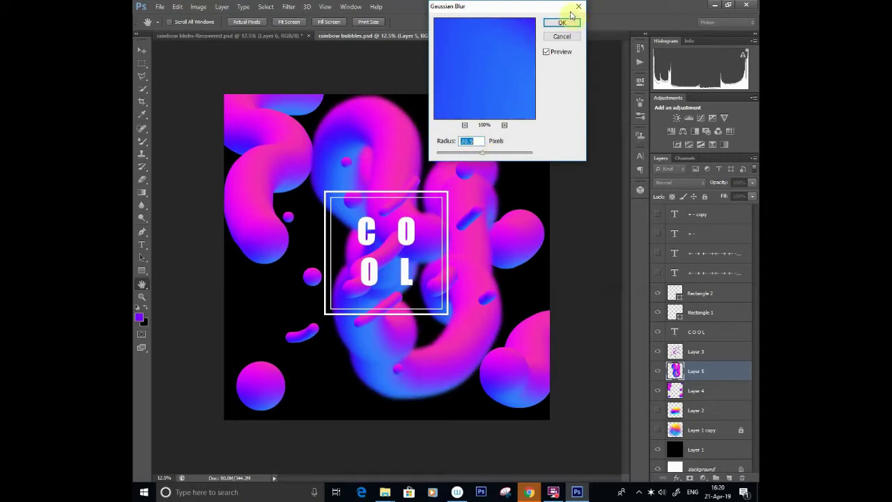
{"action": "left_click", "coordinate": [561, 23]}
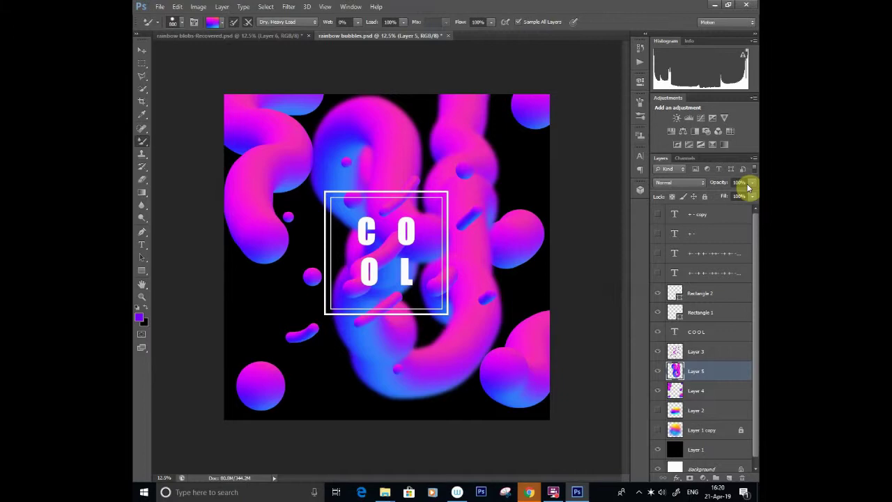
- Set the opacity of Layer 5 to 35%
{"action": "left_click", "coordinate": [718, 183]}
{"action": "left_click", "coordinate": [753, 196]}
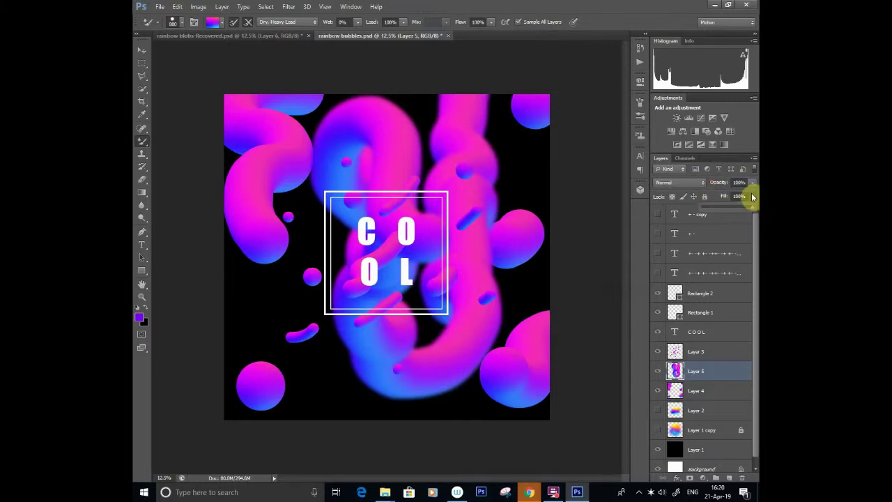
{"action": "left_click_drag", "start_coordinate": [750, 208], "coordinate": [748, 186]}
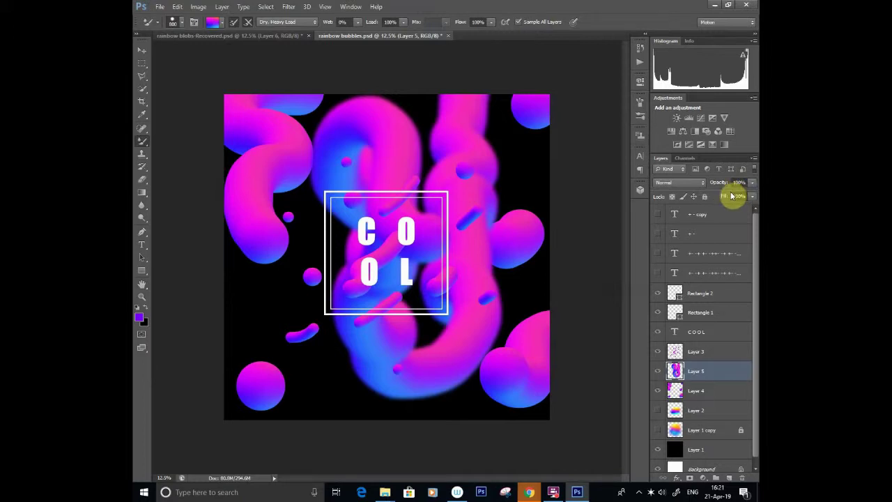
{"action": "left_click", "coordinate": [752, 182]}
{"action": "left_click_drag", "start_coordinate": [751, 196], "coordinate": [719, 195]}
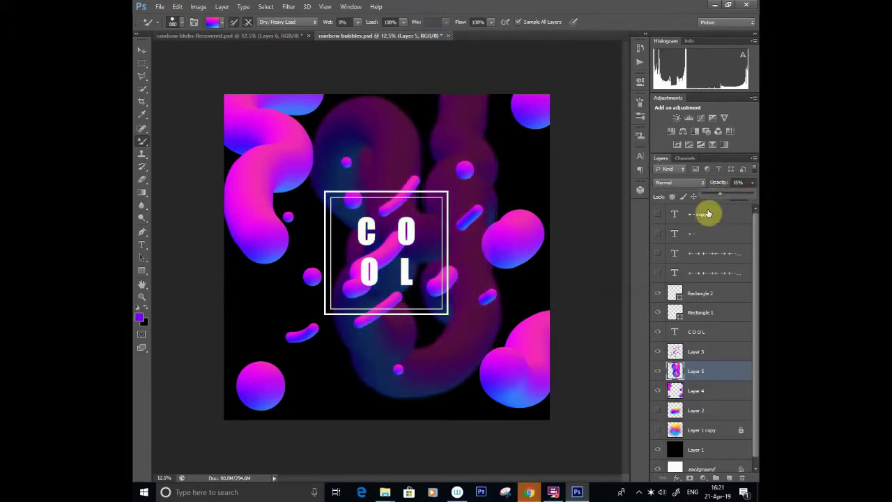
- Place Layer 5 below Layer 4 and shift its blurred strokes slightly upward on the canvas
{"action": "left_click_drag", "start_coordinate": [699, 370], "coordinate": [697, 407]}
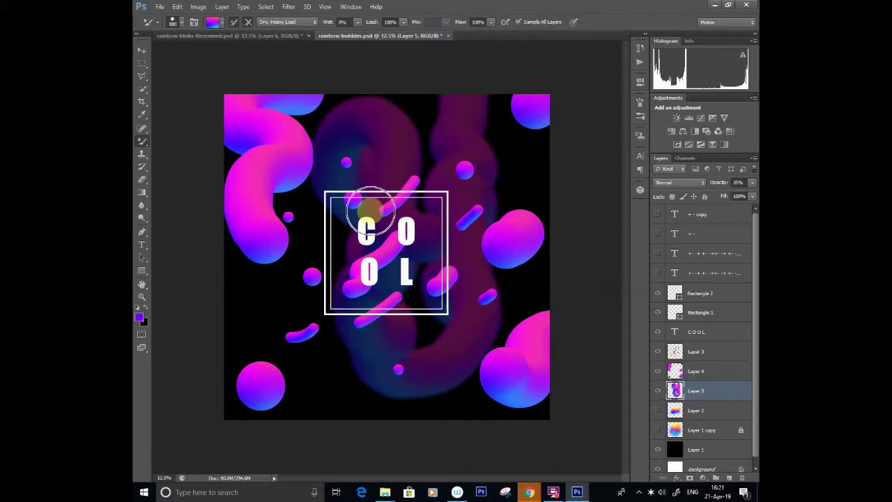
{"action": "left_click", "coordinate": [141, 50]}
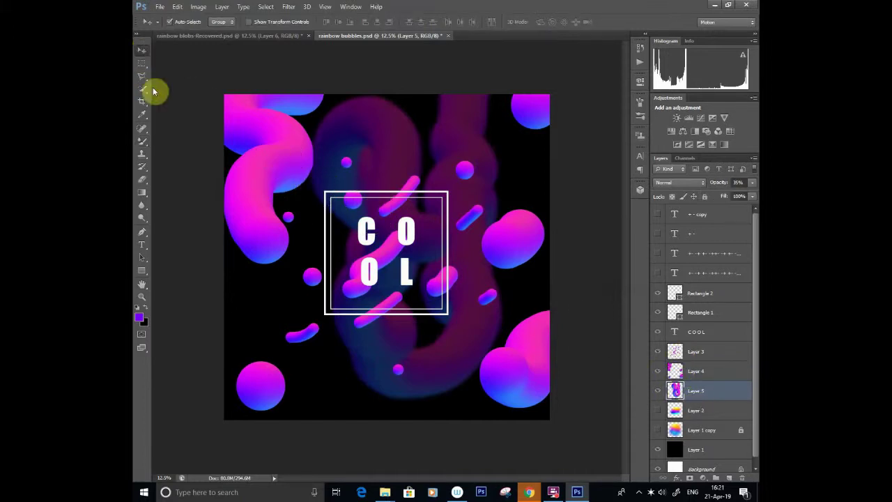
{"action": "left_click_drag", "start_coordinate": [437, 361], "coordinate": [441, 334]}
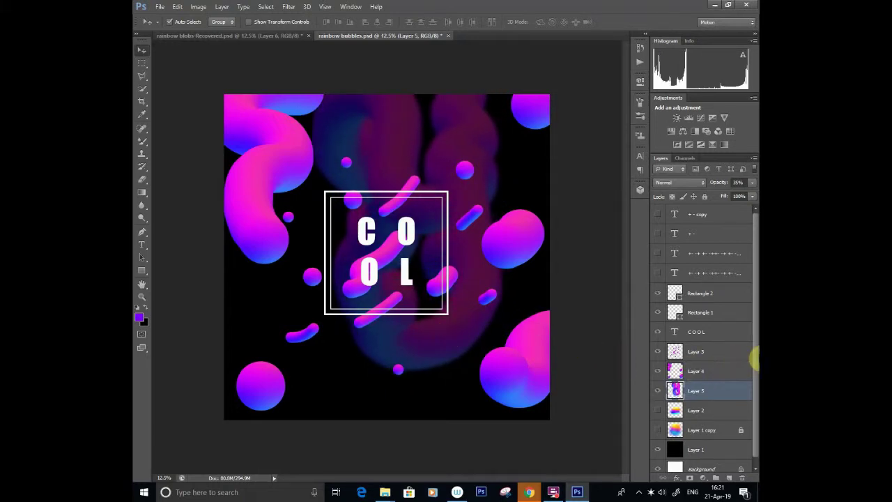
- Save the document and paint thick 1000 px Mixer Brush strokes across the canvas's lower-left area on Layer 5
{"action": "left_click_drag", "start_coordinate": [756, 357], "coordinate": [756, 380]}
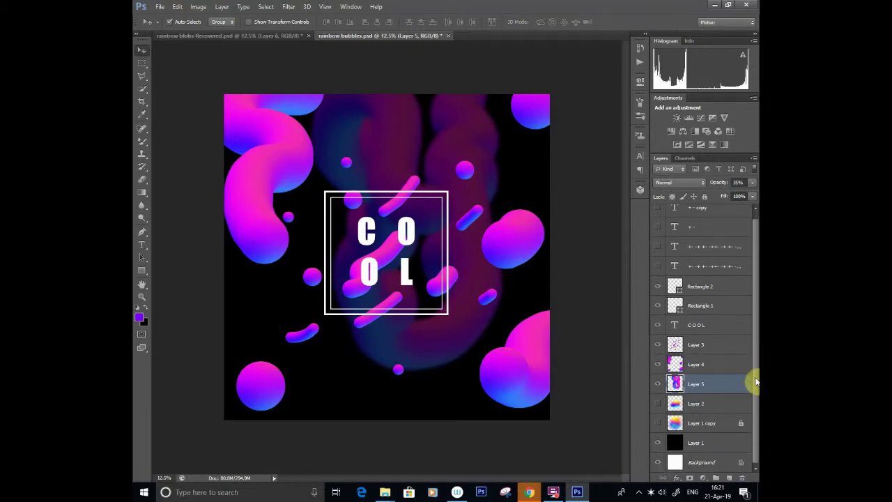
{"action": "left_click", "coordinate": [141, 142]}
{"action": "key", "text": "ctrl+s"}
{"action": "mouse_move", "coordinate": [377, 443]}
{"action": "left_mouse_down"}
{"action": "mouse_move", "coordinate": [291, 319]}
{"action": "mouse_move", "coordinate": [430, 3]}
{"action": "left_mouse_up"}
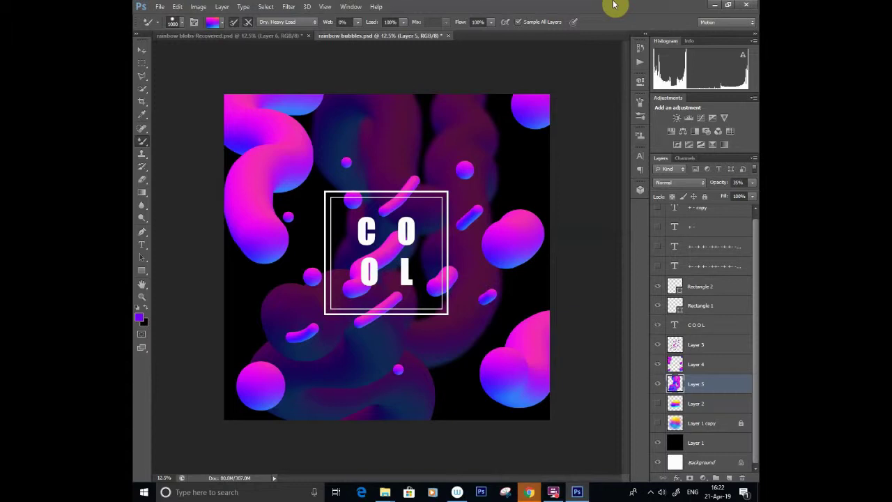
- Apply a Gaussian Blur with a radius of 7.2 px to Layer 5, including its lower-left strokes
{"action": "left_click", "coordinate": [289, 6]}
{"action": "mouse_move", "coordinate": [300, 69]}
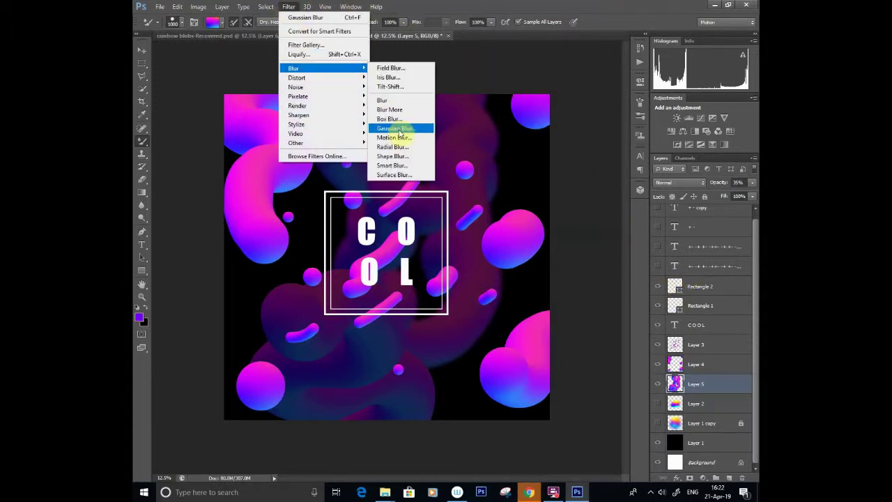
{"action": "left_click", "coordinate": [399, 118]}
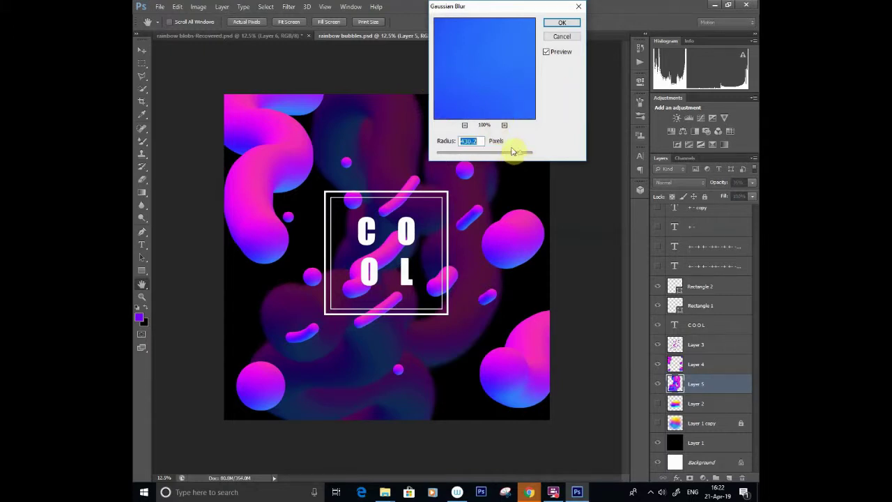
{"action": "left_click_drag", "start_coordinate": [491, 158], "coordinate": [489, 159]}
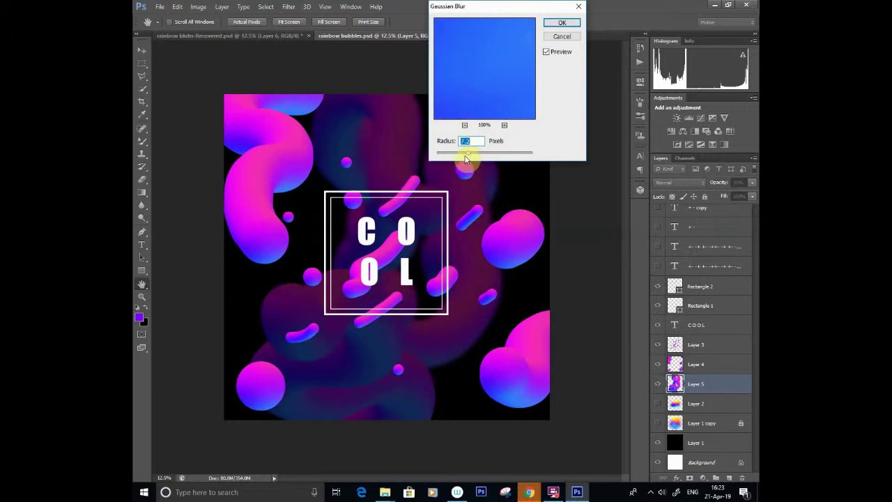
{"action": "left_click", "coordinate": [553, 26]}
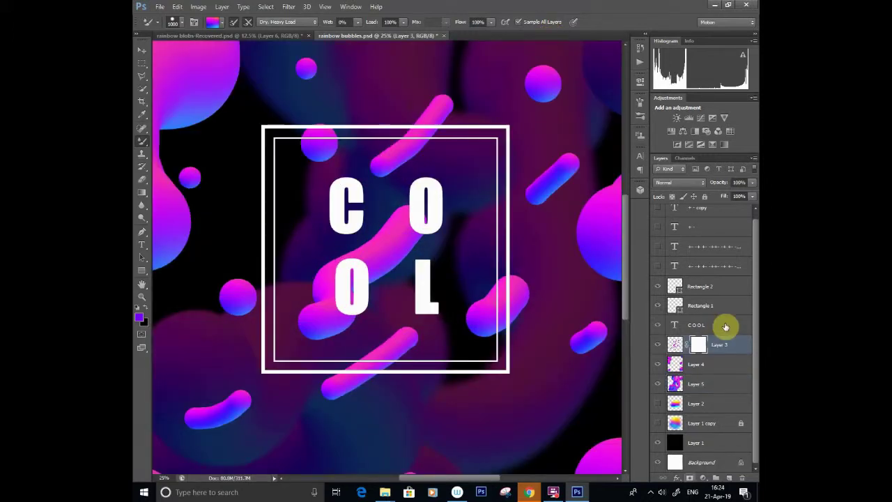
- Add layer masks to the COOL text, Rectangle 1 and Rectangle 2 layers
{"action": "left_click", "coordinate": [725, 326]}
{"action": "left_click", "coordinate": [689, 478]}
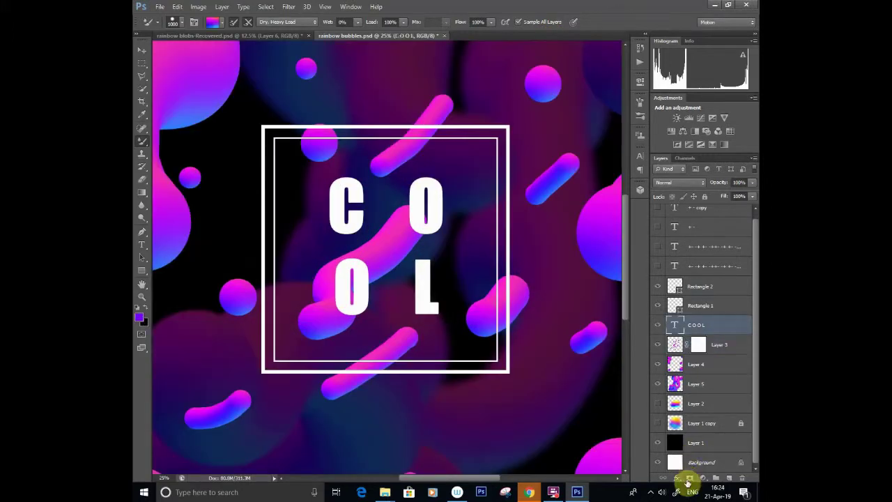
{"action": "left_click", "coordinate": [703, 304]}
{"action": "left_click", "coordinate": [689, 479]}
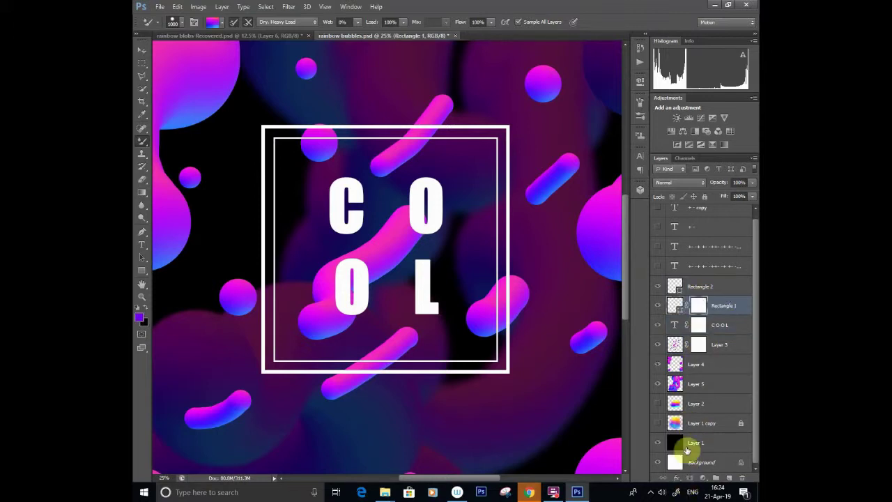
{"action": "left_click", "coordinate": [714, 289]}
{"action": "left_click", "coordinate": [689, 479]}
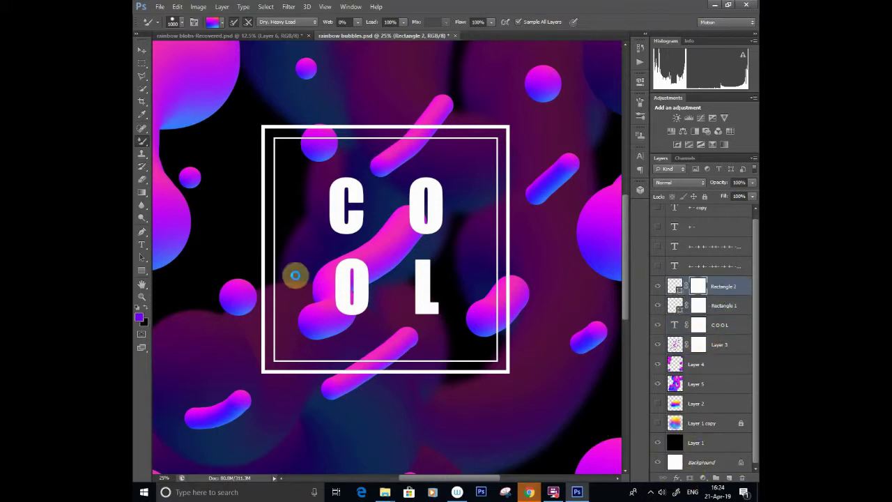
- Reset the colours to black and white, set up a small regular Brush with pressure-controlled size, and target the COOL layer's mask
{"action": "key", "text": "d"}
{"action": "right_click", "coordinate": [145, 144]}
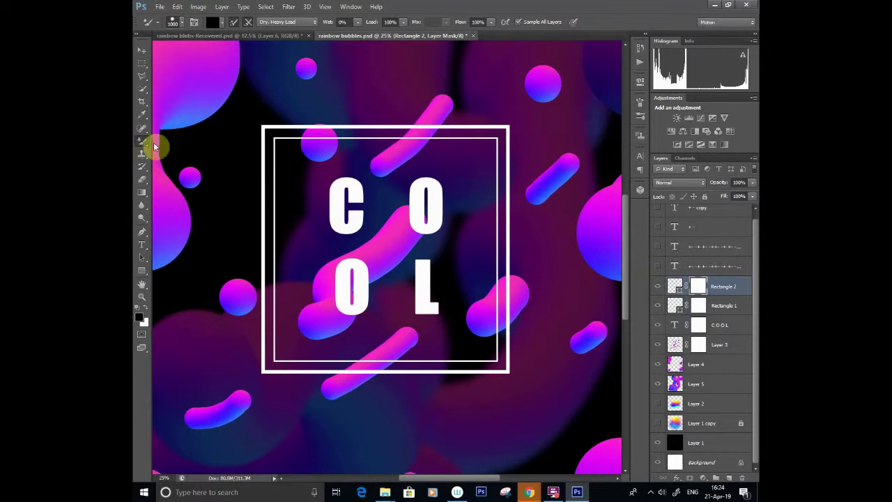
{"action": "left_click", "coordinate": [174, 140]}
{"action": "left_click", "coordinate": [181, 23]}
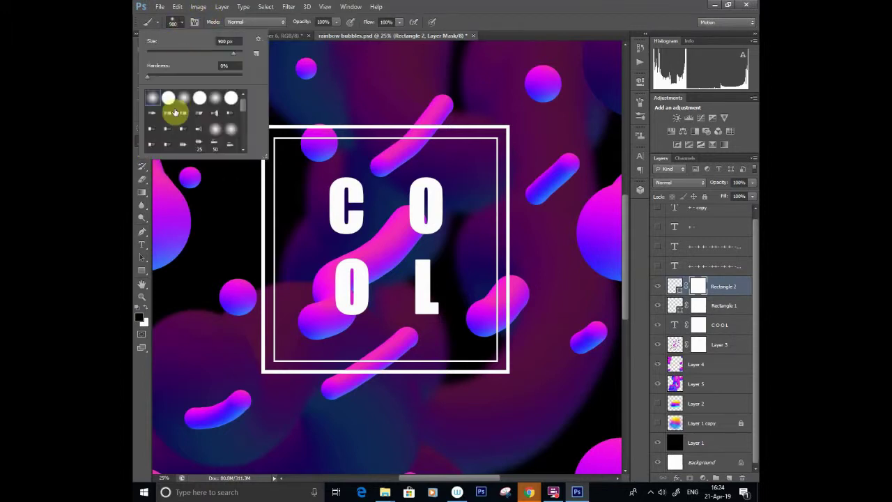
{"action": "left_click", "coordinate": [398, 7]}
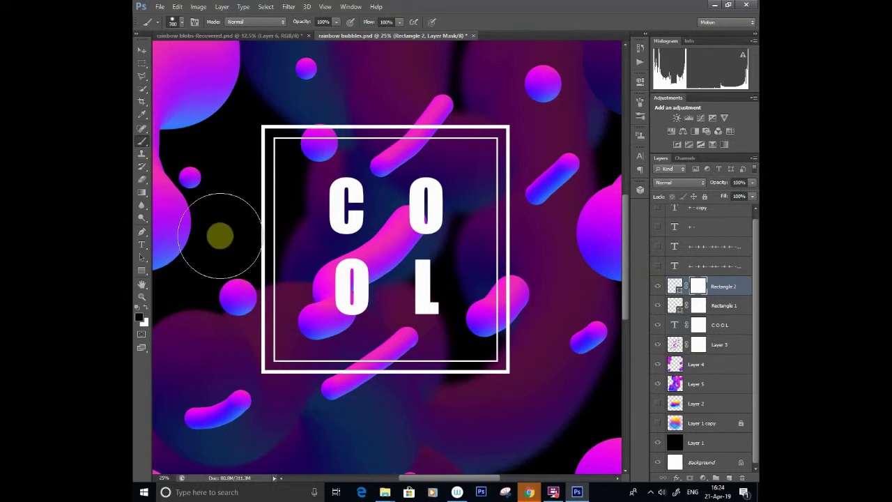
{"action": "left_click", "coordinate": [433, 22]}
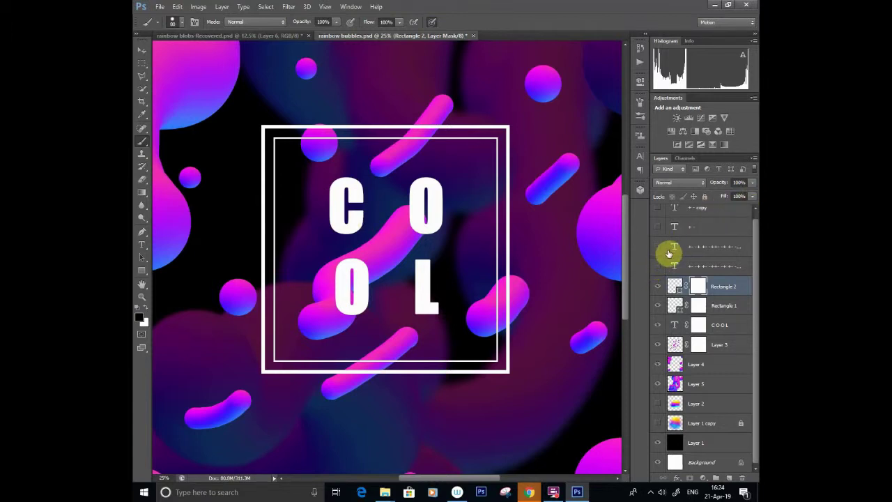
{"action": "left_click", "coordinate": [700, 330]}
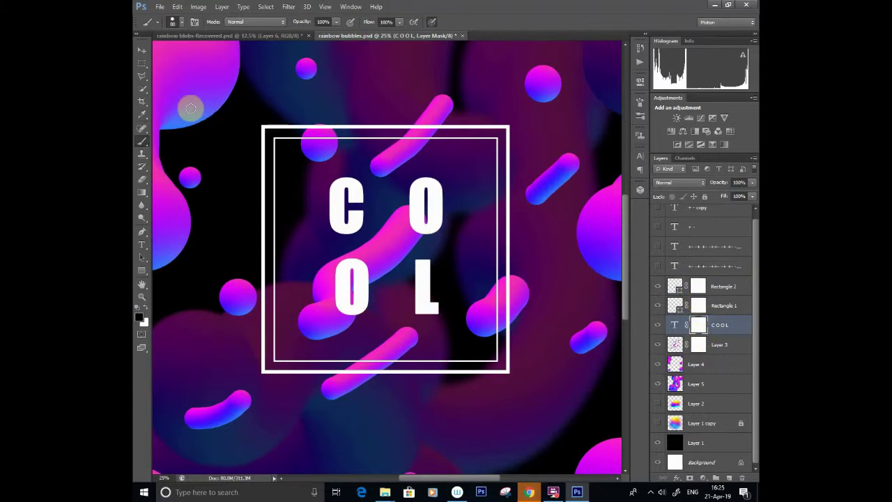
- Quick-select the thick central stroke on Layer 3 and paint black on the COOL mask where it crosses the upper-right O
{"action": "left_click", "coordinate": [142, 91]}
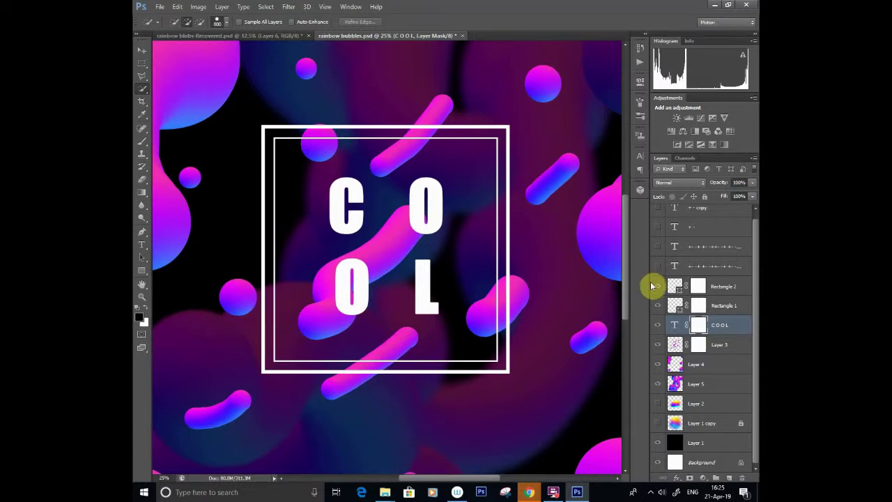
{"action": "left_click", "coordinate": [668, 341]}
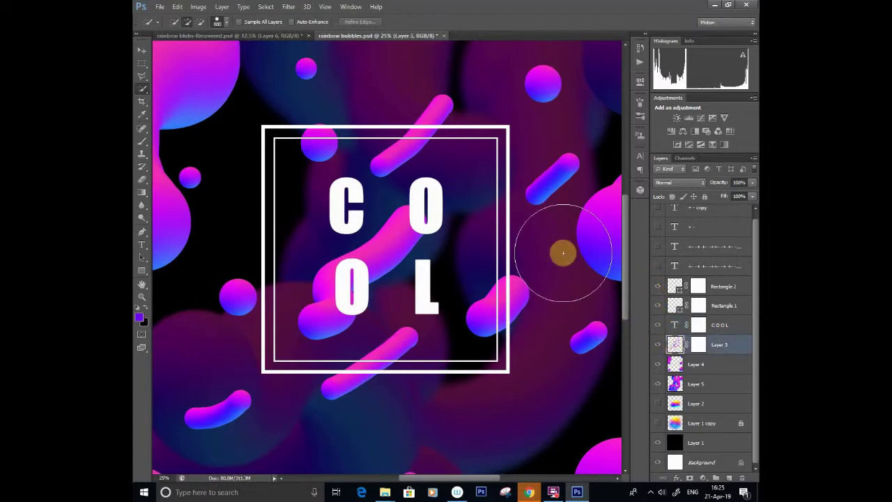
{"action": "left_click", "coordinate": [398, 229]}
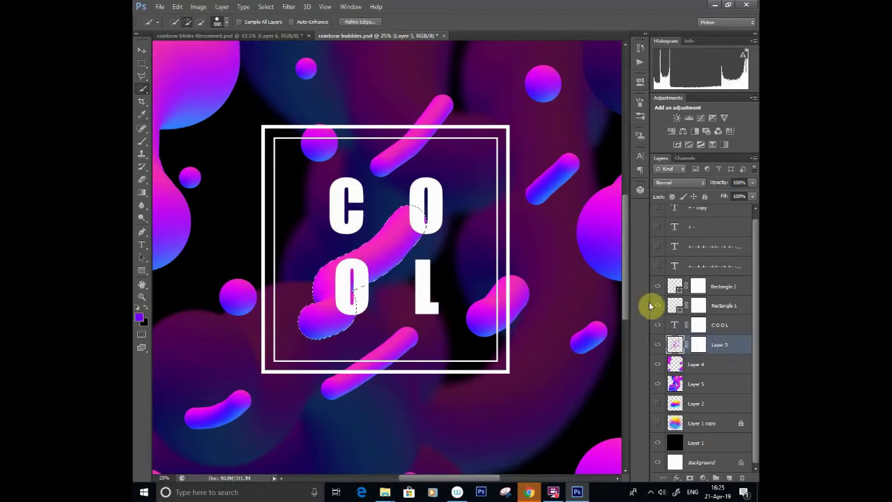
{"action": "left_click", "coordinate": [699, 324]}
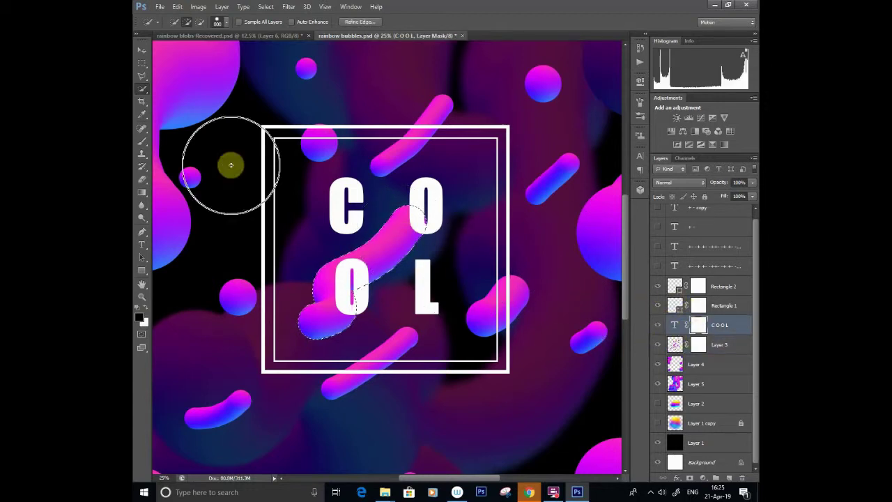
{"action": "left_click", "coordinate": [142, 140]}
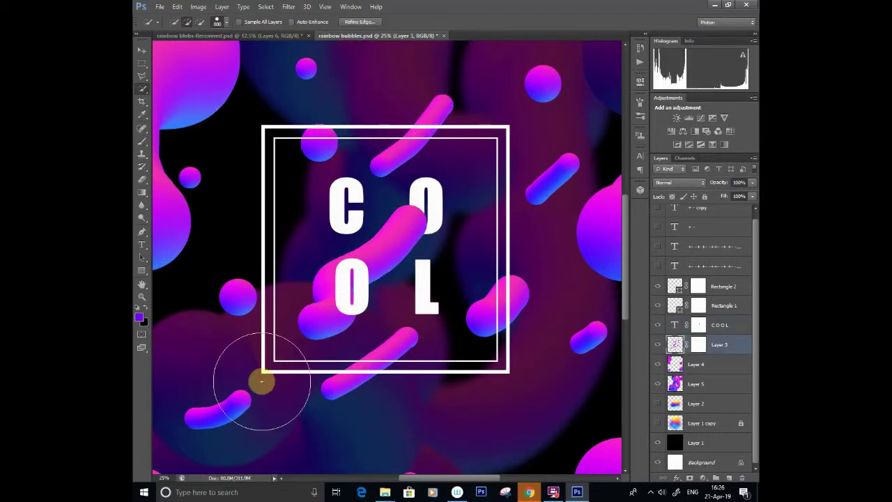
- Quick-select the Layer 3 strokes and paint black on the Rectangle 1 mask where they cross the frame
{"action": "left_click", "coordinate": [458, 135]}
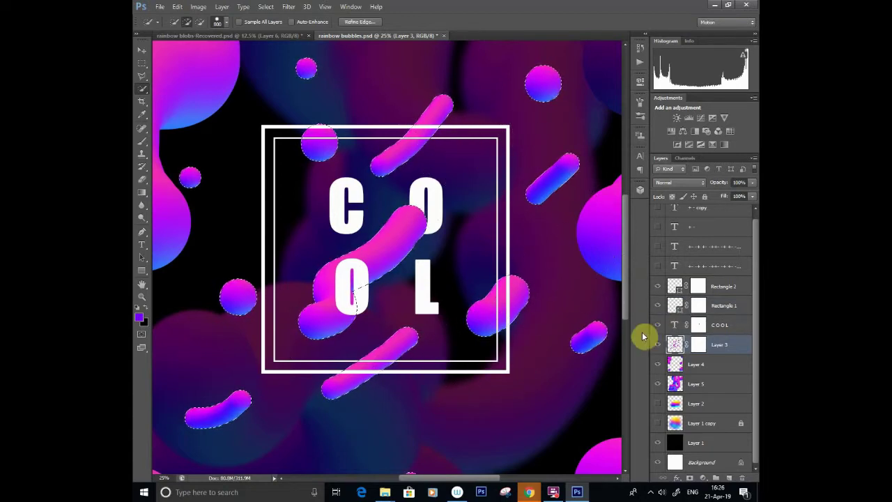
{"action": "left_click", "coordinate": [697, 305]}
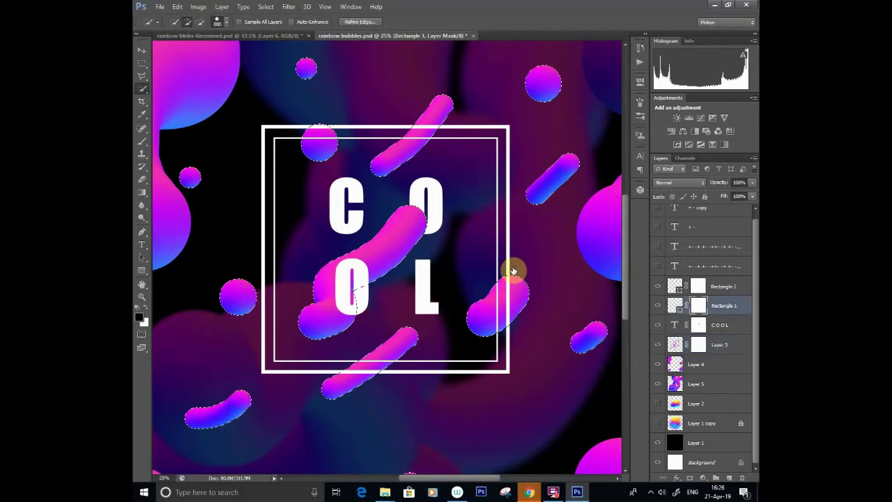
{"action": "left_click_drag", "start_coordinate": [513, 271], "coordinate": [477, 242]}
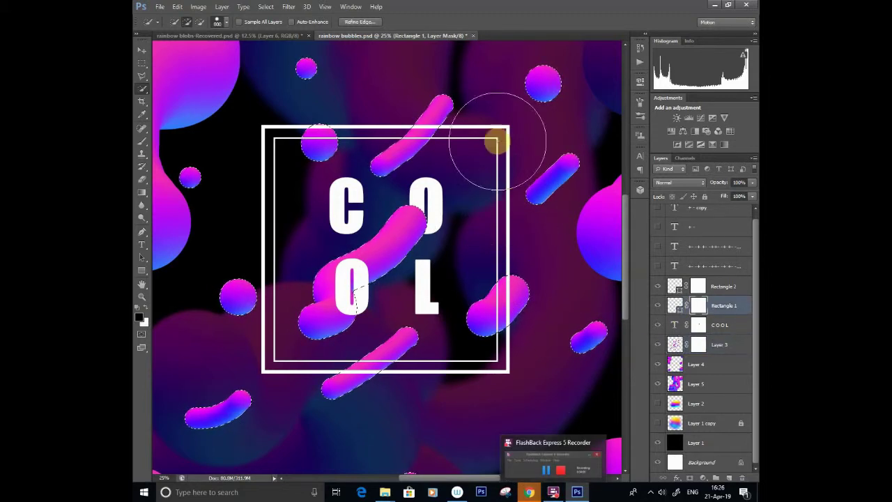
{"action": "left_click", "coordinate": [142, 142]}
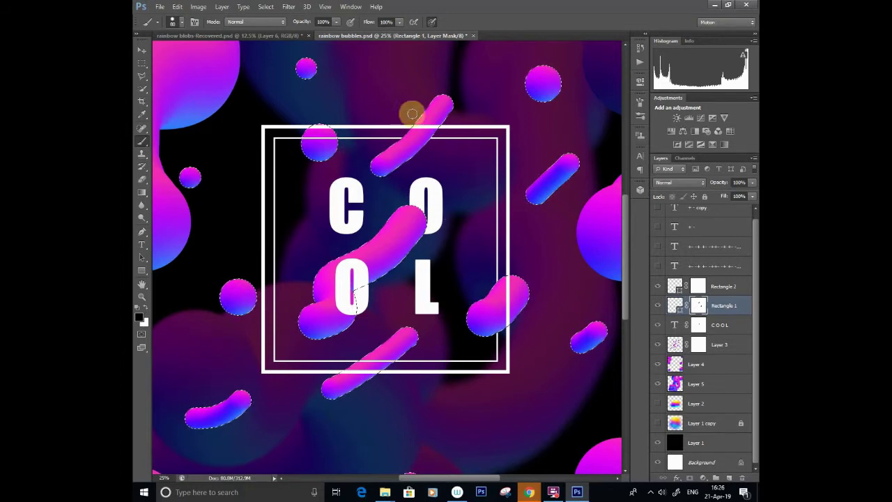
- Paint black on the Rectangle 2 mask where the selected strokes cross the frame
{"action": "left_click", "coordinate": [696, 288]}
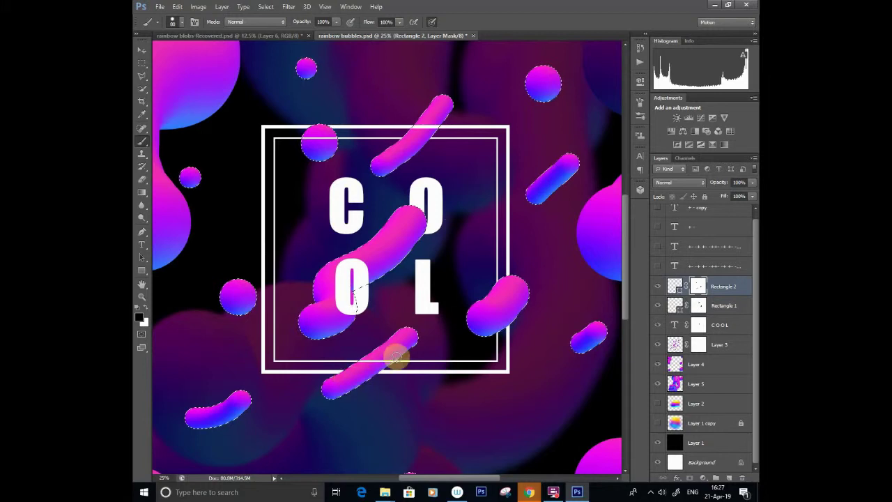
{"action": "left_click", "coordinate": [700, 325]}
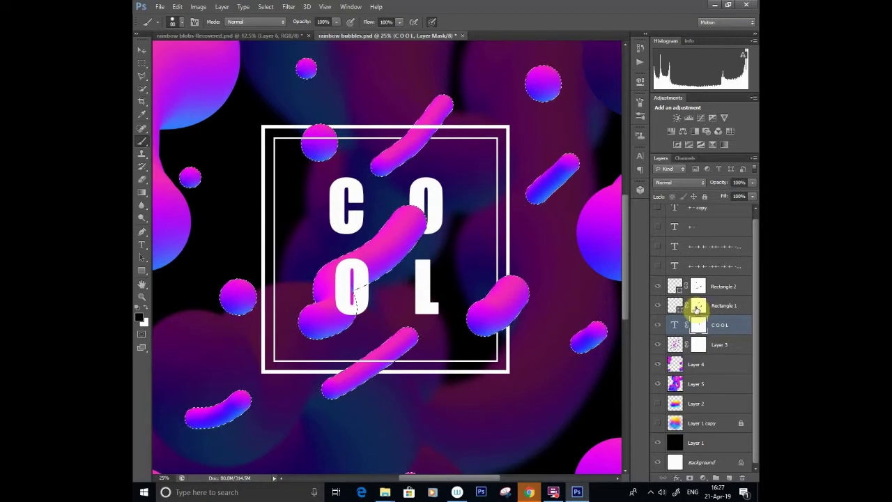
{"action": "left_click", "coordinate": [688, 305]}
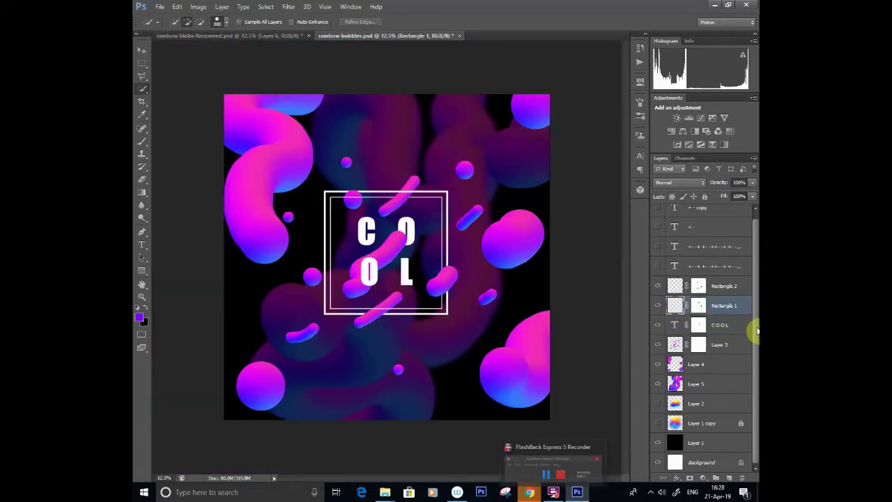
- Show the four hidden plus and minus text layers
{"action": "scroll", "coordinate": [754, 286], "scroll_direction": "up", "scroll_amount": 1}
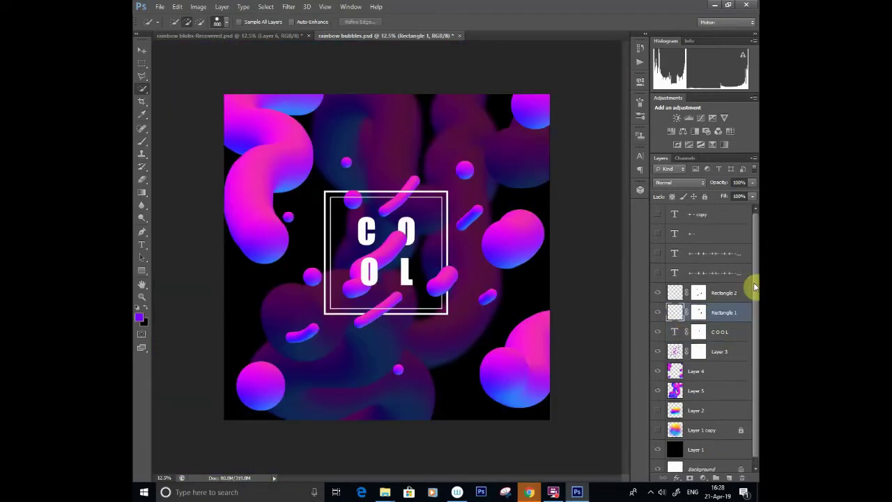
{"action": "left_click_drag", "start_coordinate": [655, 273], "coordinate": [656, 214]}
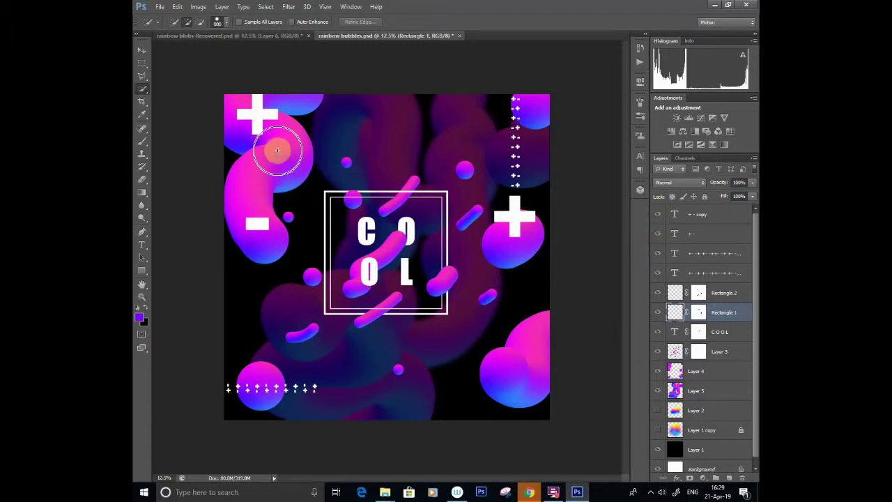
- Delete the minus from the large upper-left plus-minus text and shorten its text box
{"action": "left_click", "coordinate": [141, 51]}
{"action": "left_click", "coordinate": [257, 225]}
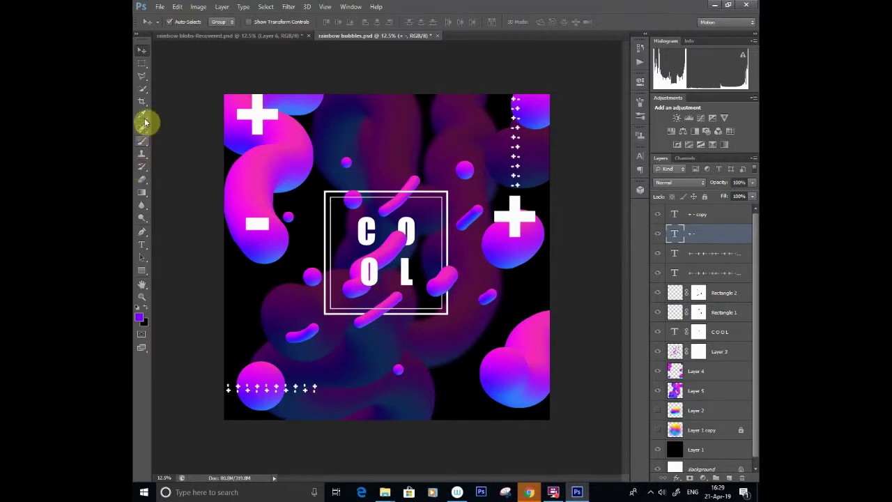
{"action": "left_click", "coordinate": [142, 244]}
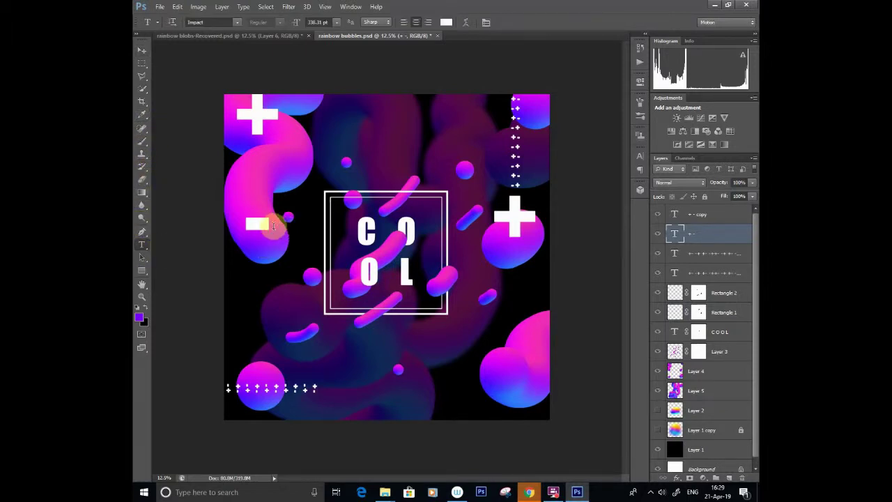
{"action": "left_click_drag", "start_coordinate": [287, 220], "coordinate": [232, 216]}
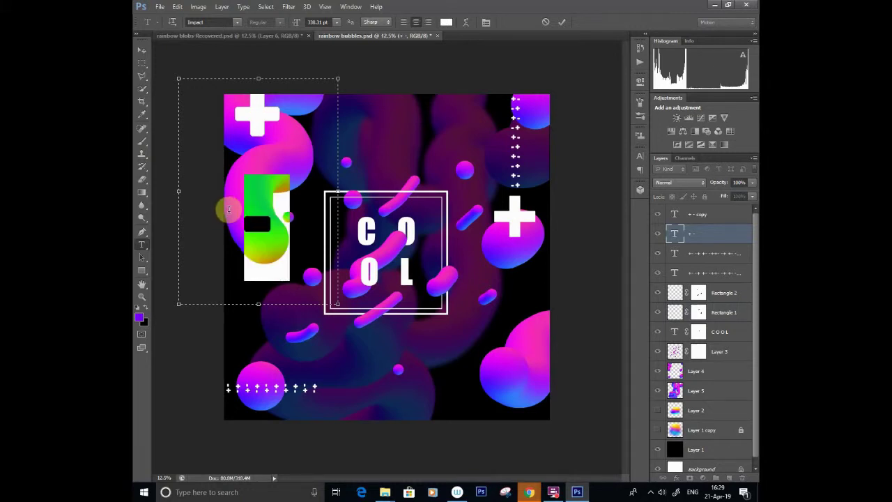
{"action": "key", "text": "BackSpace"}
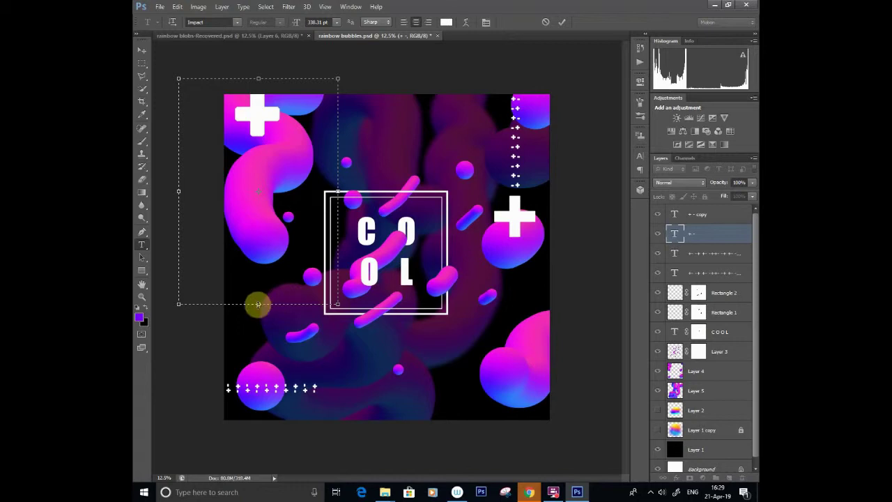
{"action": "left_click_drag", "start_coordinate": [258, 304], "coordinate": [229, 144]}
{"action": "left_click", "coordinate": [139, 52]}
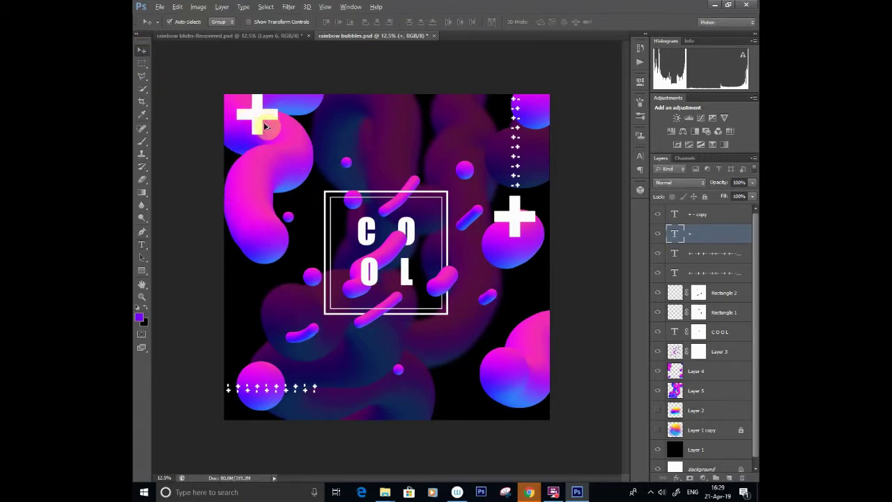
- Duplicate the large upper-left plus below the original and change the copy's text to a minus
{"action": "left_click_drag", "start_coordinate": [264, 122], "coordinate": [180, 170]}
{"action": "left_click", "coordinate": [141, 245]}
{"action": "left_click", "coordinate": [221, 170]}
{"action": "type", "text": "-"}
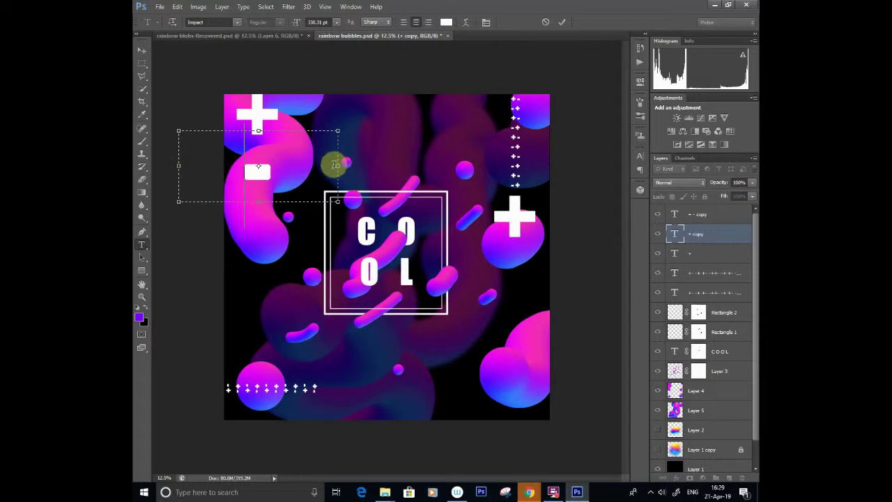
- Move the large minus up close beneath the upper-left plus
{"action": "left_click", "coordinate": [141, 50]}
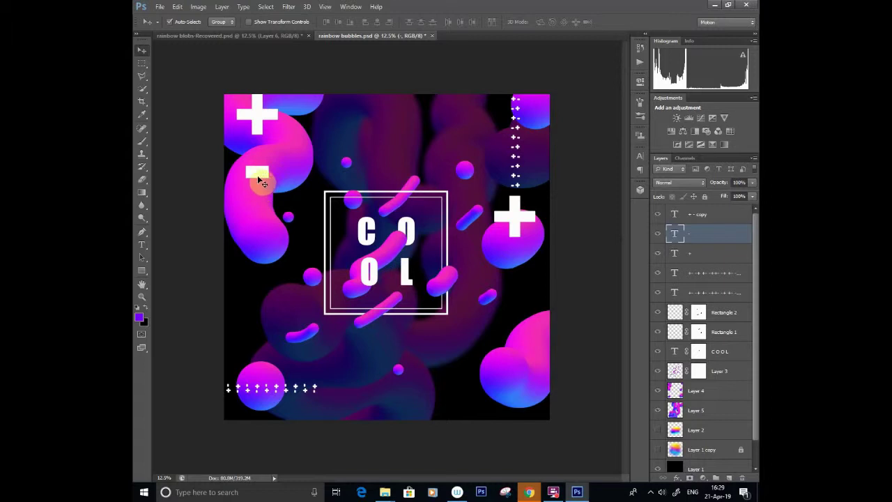
{"action": "key", "text": "Delete"}
{"action": "key", "text": "ctrl+z"}
- Nudge the upper-right column of small plus-minus signs and the large plus beneath it slightly upward
{"action": "left_click", "coordinate": [517, 133]}
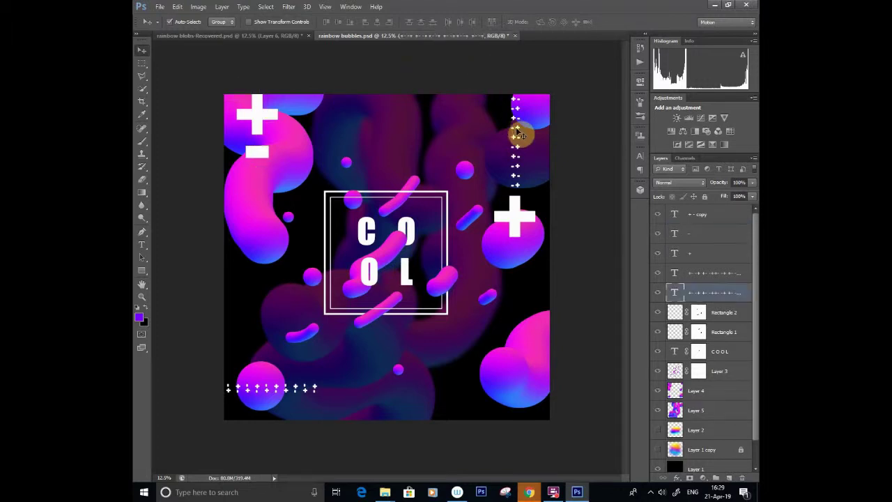
{"action": "left_click", "coordinate": [513, 205]}
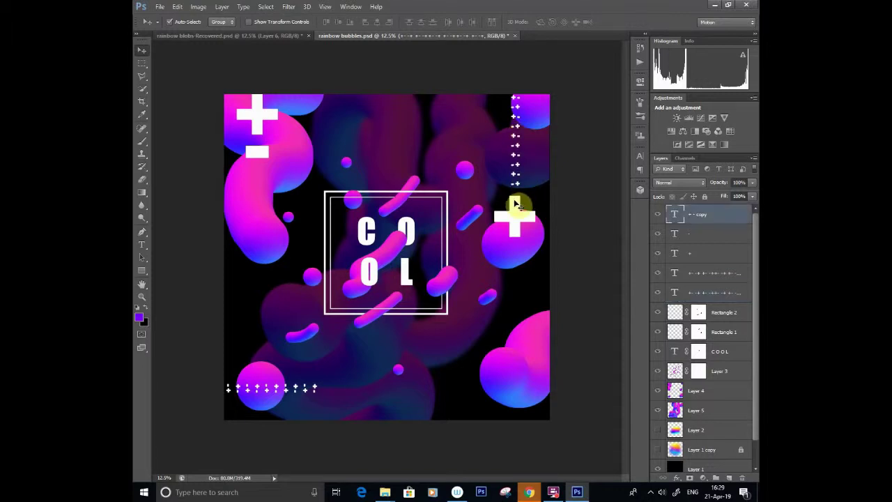
{"action": "key", "text": "shift+Up"}
{"action": "key", "text": "shift+Up"}
{"action": "key", "text": "shift+Up"}
{"action": "key", "text": "shift+Up"}
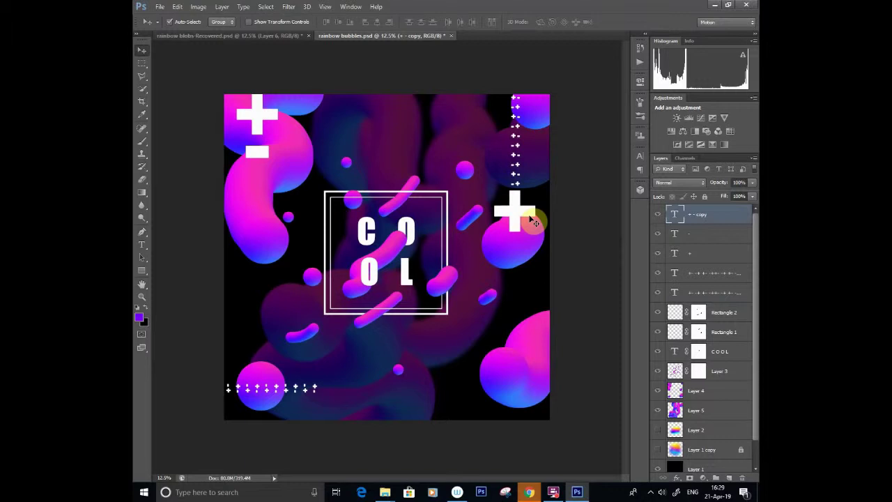
- Move the large upper-left plus and minus together to the right, onto the edge of the big pink blob
{"action": "left_click", "coordinate": [255, 114]}
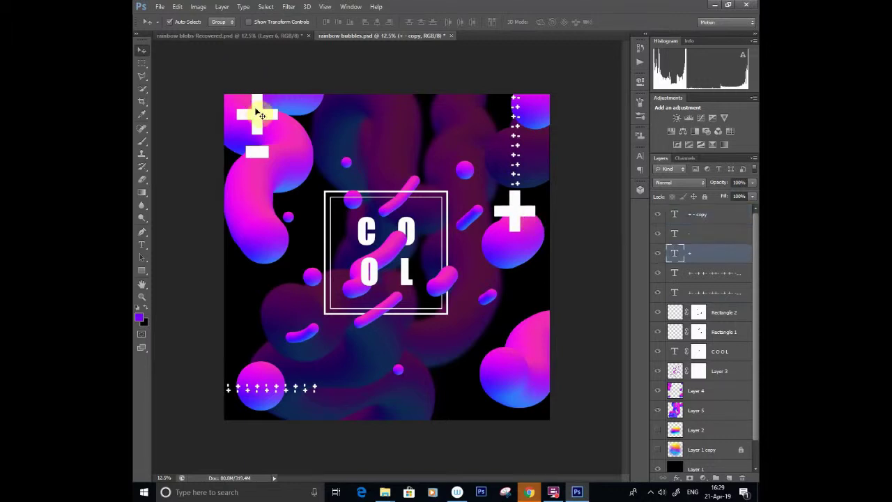
{"action": "left_click", "coordinate": [256, 157], "text": "shift"}
{"action": "key", "text": "shift+Right"}
{"action": "key", "text": "shift+Right"}
{"action": "key", "text": "shift+Right"}
{"action": "key", "text": "shift+Right"}
{"action": "key", "text": "shift+Right"}
{"action": "key", "text": "shift+Right"}
{"action": "key", "text": "shift+Right"}
{"action": "key", "text": "shift+Right"}
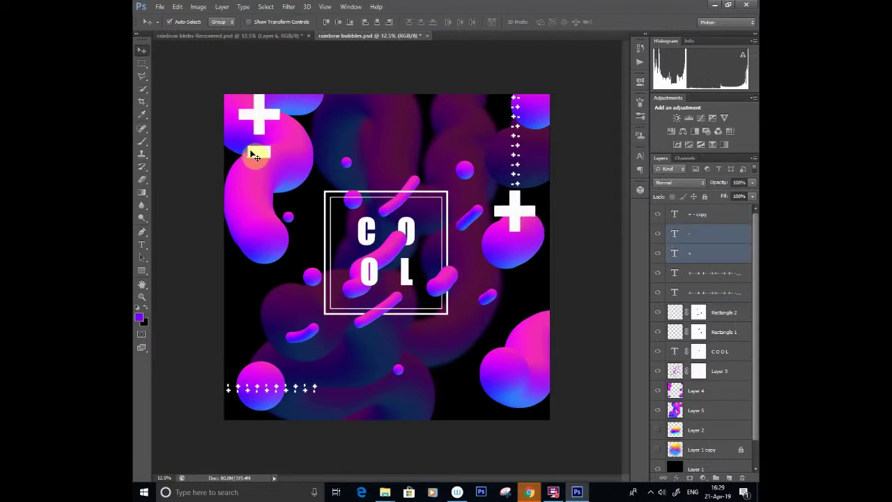
{"action": "key", "text": "shift+Right"}
{"action": "key", "text": "shift+Right"}
{"action": "key", "text": "shift+Right"}
{"action": "key", "text": "shift+Right"}
{"action": "key", "text": "shift+Right"}
{"action": "key", "text": "shift+Right"}
{"action": "key", "text": "shift+Right"}
{"action": "key", "text": "shift+Right"}
{"action": "key", "text": "shift+Right"}
{"action": "key", "text": "shift+Right"}
{"action": "key", "text": "shift+Right"}
{"action": "key", "text": "shift+Right"}
{"action": "key", "text": "shift+Right"}
{"action": "key", "text": "shift+Right"}
{"action": "key", "text": "shift+Right"}
{"action": "key", "text": "shift+Right"}
{"action": "key", "text": "shift+Right"}
{"action": "key", "text": "shift+Right"}
{"action": "key", "text": "shift+Right"}
{"action": "key", "text": "shift+Right"}
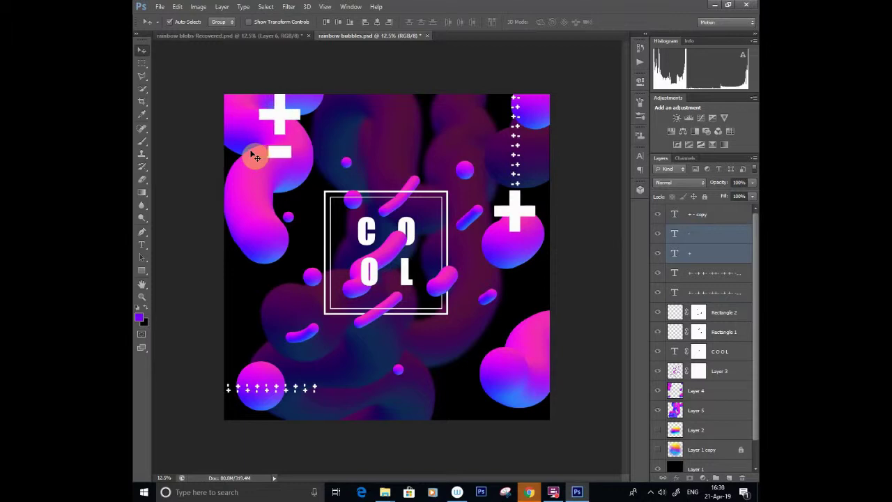
{"action": "key", "text": "shift+Right"}
{"action": "key", "text": "shift+Right"}
{"action": "key", "text": "shift+Right"}
{"action": "key", "text": "shift+Right"}
{"action": "key", "text": "shift+Right"}
{"action": "key", "text": "shift+Right"}
{"action": "key", "text": "shift+Right"}
{"action": "key", "text": "shift+Right"}
{"action": "key", "text": "shift+Right"}
{"action": "key", "text": "shift+Right"}
{"action": "key", "text": "shift+Right"}
{"action": "key", "text": "shift+Right"}
{"action": "key", "text": "shift+Right"}
{"action": "key", "text": "shift+Right"}
{"action": "key", "text": "shift+Right"}
{"action": "key", "text": "shift+Right"}
{"action": "key", "text": "shift+Right"}
{"action": "key", "text": "shift+Right"}
{"action": "key", "text": "shift+Right"}
{"action": "key", "text": "shift+Right"}
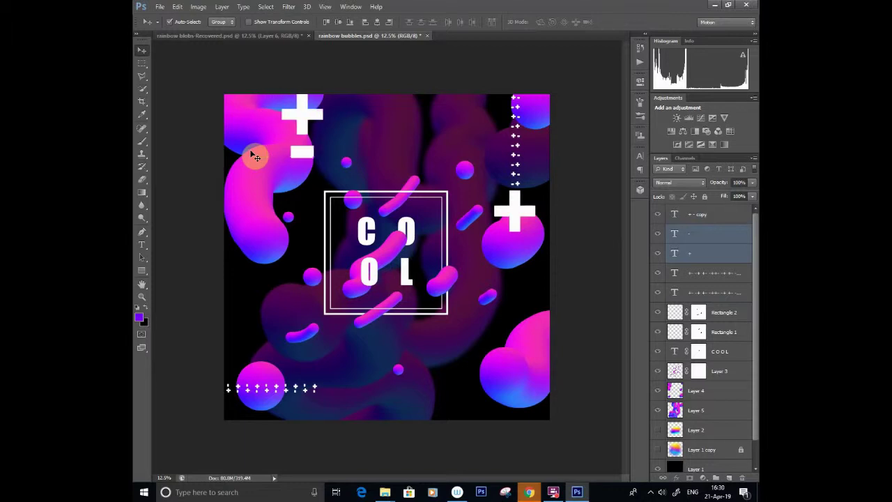
{"action": "key", "text": "shift+Right"}
{"action": "key", "text": "shift+Right"}
{"action": "key", "text": "shift+Right"}
{"action": "key", "text": "shift+Right"}
{"action": "key", "text": "shift+Right"}
{"action": "key", "text": "shift+Right"}
{"action": "key", "text": "shift+Right"}
{"action": "key", "text": "shift+Right"}
{"action": "key", "text": "shift+Right"}
{"action": "key", "text": "shift+Right"}
{"action": "key", "text": "shift+Right"}
{"action": "key", "text": "shift+Right"}
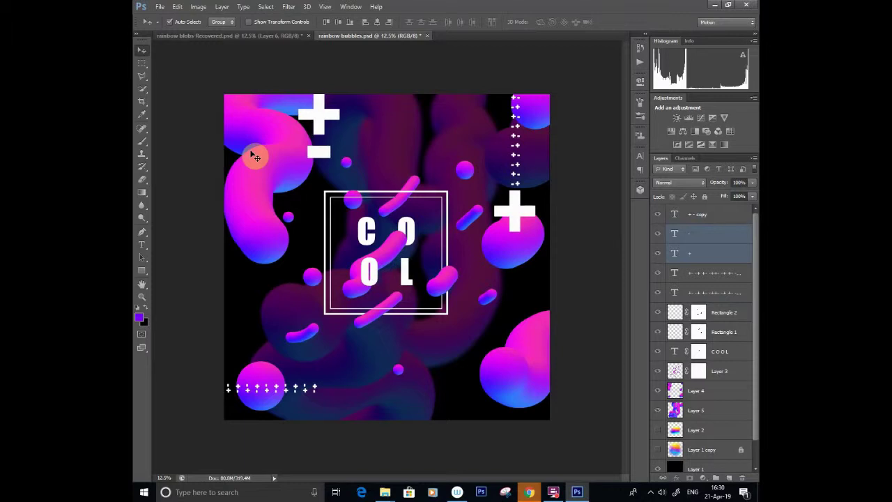
- Move the lower-left row of small plus-minus signs down to near the poster's bottom edge
{"action": "left_click", "coordinate": [298, 388]}
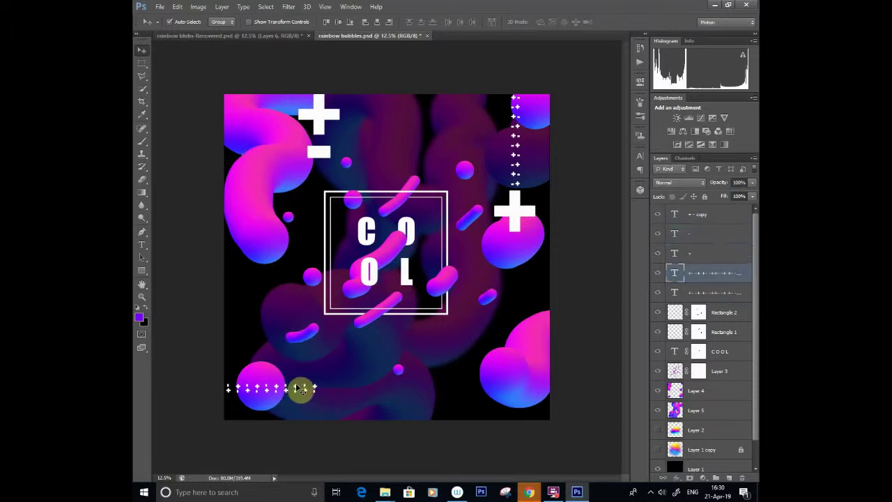
{"action": "key", "text": "shift+Down"}
{"action": "key", "text": "shift+Down"}
{"action": "key", "text": "shift+Down"}
{"action": "key", "text": "shift+Down"}
{"action": "key", "text": "shift+Down"}
{"action": "key", "text": "shift+Down"}
{"action": "key", "text": "shift+Down"}
{"action": "key", "text": "shift+Down"}
{"action": "key", "text": "shift+Down"}
{"action": "key", "text": "shift+Down"}
{"action": "key", "text": "shift+Down"}
{"action": "key", "text": "shift+Down"}
{"action": "key", "text": "shift+Down"}
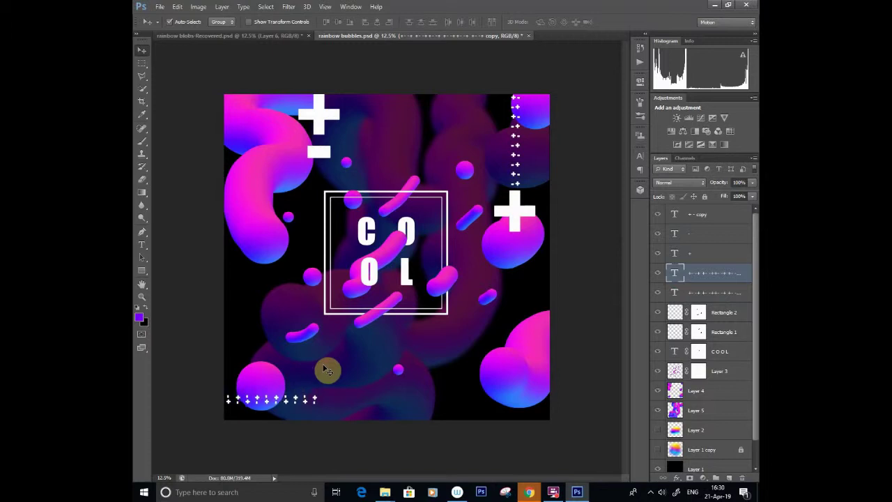
{"action": "key", "text": "shift+Down"}
{"action": "key", "text": "shift+Down"}
{"action": "key", "text": "shift+Down"}
{"action": "key", "text": "shift+Down"}
{"action": "key", "text": "shift+Down"}
{"action": "key", "text": "shift+Down"}
{"action": "key", "text": "shift+Down"}
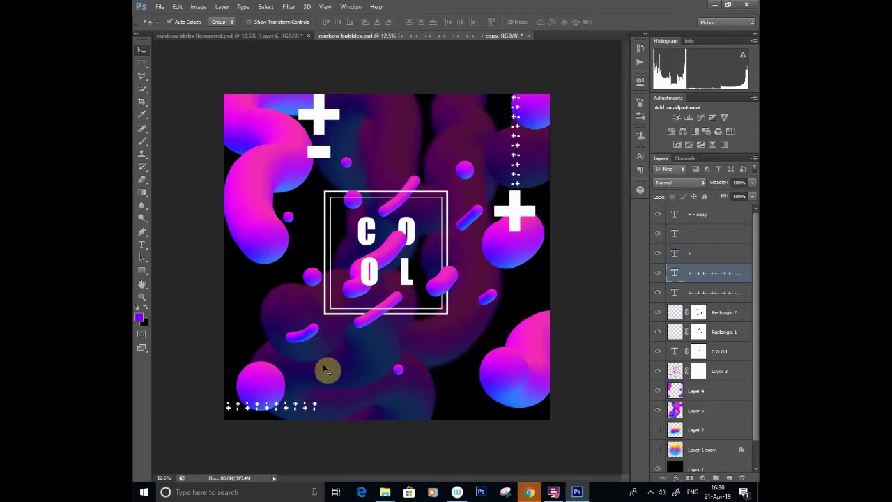
{"action": "key", "text": "shift+Down"}
{"action": "key", "text": "shift+Down"}
{"action": "key", "text": "shift+Down"}
{"action": "key", "text": "shift+Down"}
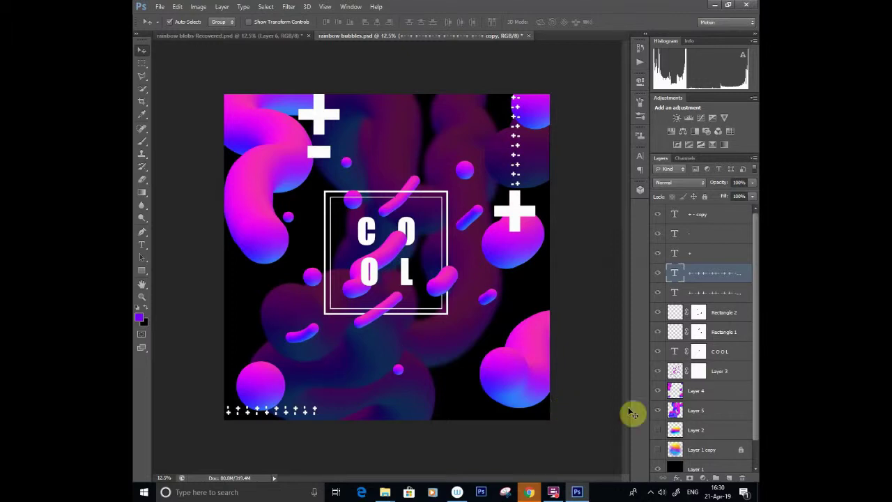
- Deselect the layers and toggle Layer 4's visibility to check which blobs it contains
{"action": "left_click", "coordinate": [584, 132]}
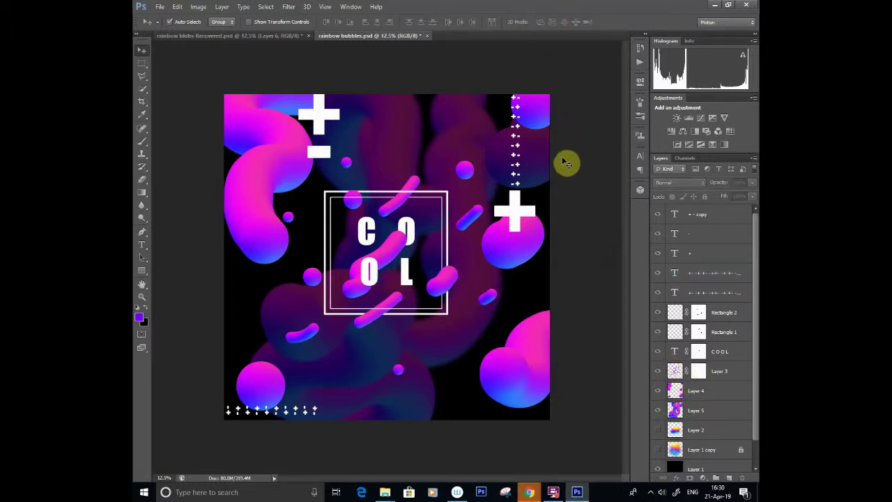
{"action": "left_click", "coordinate": [656, 391]}
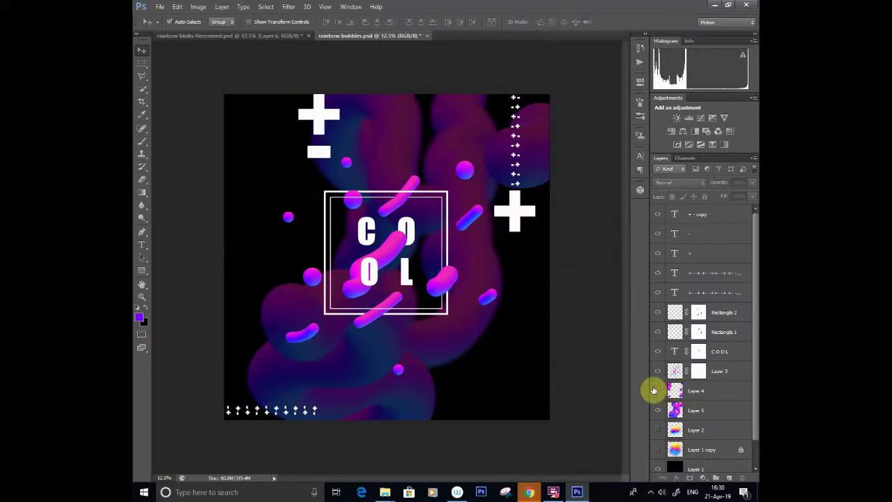
- Add layer masks to all five plus and minus text layers
{"action": "left_click", "coordinate": [707, 287]}
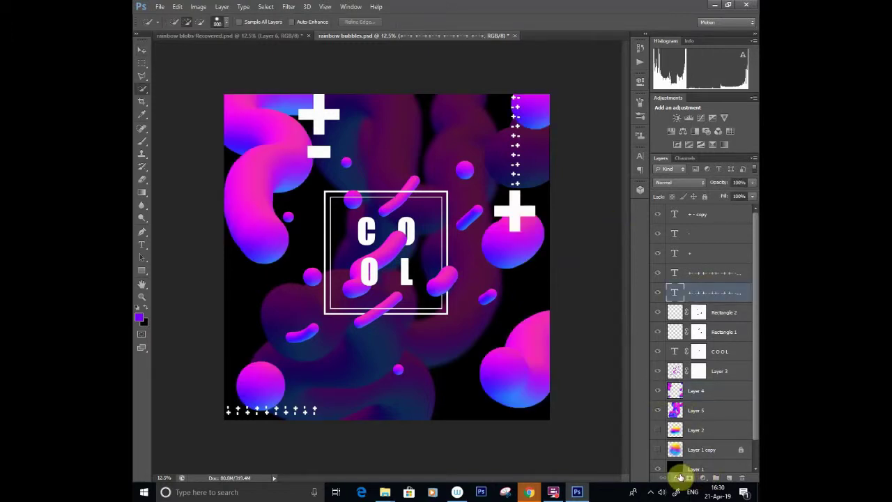
{"action": "left_click", "coordinate": [690, 477]}
{"action": "left_click", "coordinate": [710, 274]}
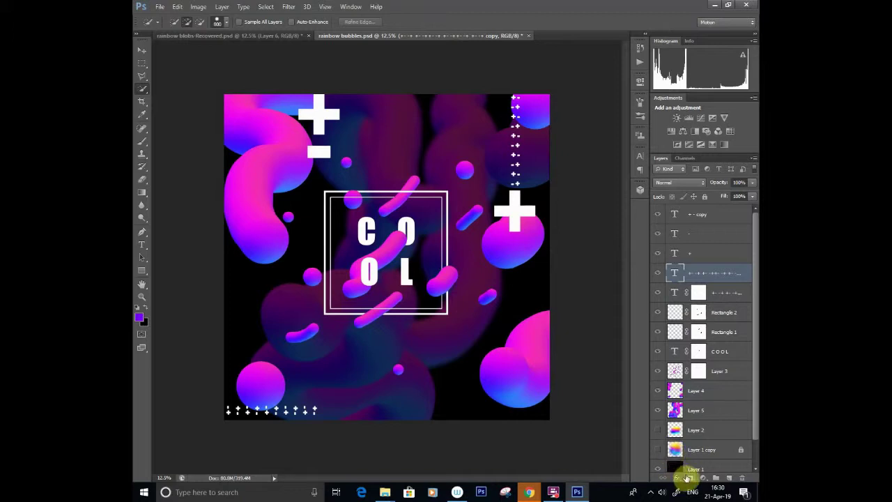
{"action": "left_click", "coordinate": [727, 253]}
{"action": "left_click", "coordinate": [688, 477]}
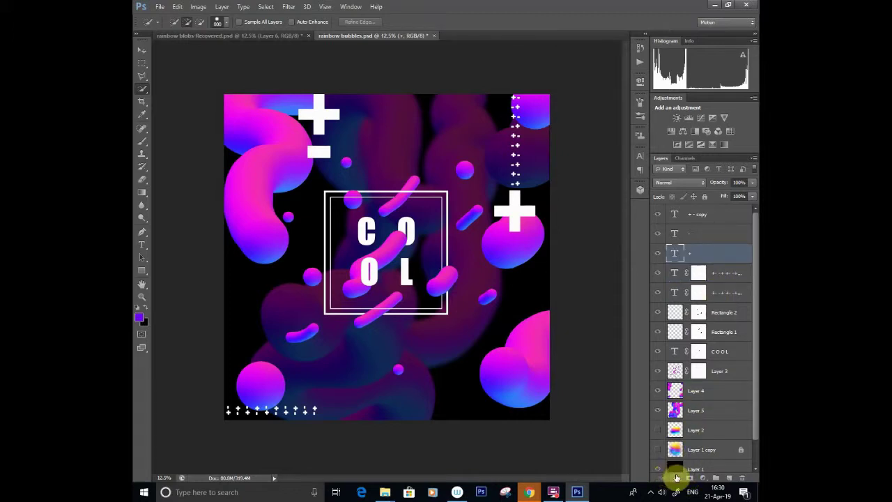
{"action": "left_click", "coordinate": [712, 237]}
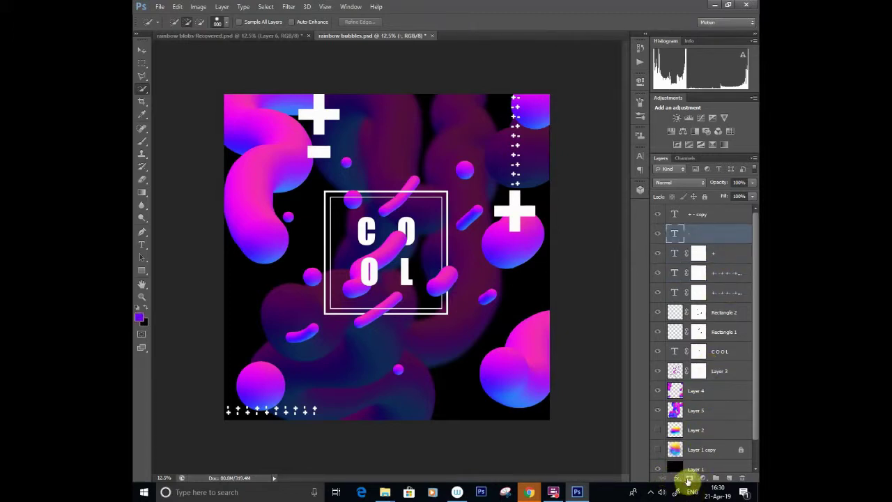
{"action": "left_click", "coordinate": [688, 478]}
{"action": "left_click", "coordinate": [684, 217]}
{"action": "left_click", "coordinate": [689, 478]}
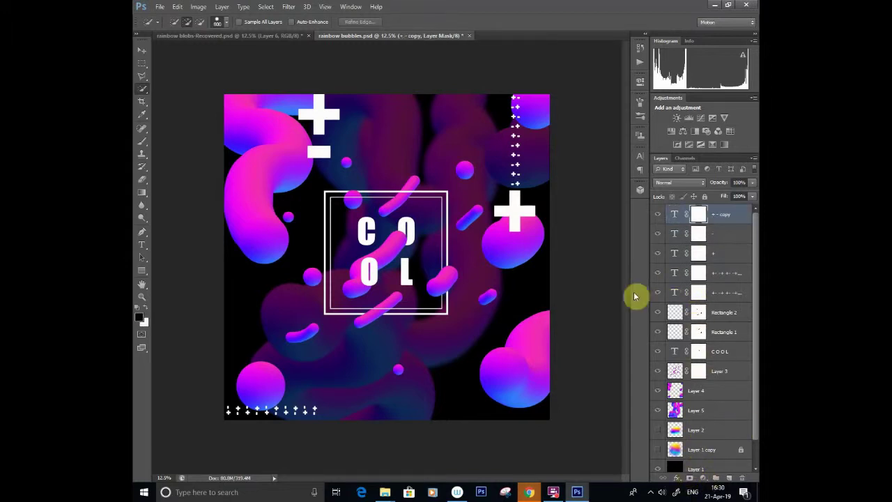
- Try to quick-select the large blobs while the vertical sign row's layer mask is active
{"action": "left_click", "coordinate": [698, 293]}
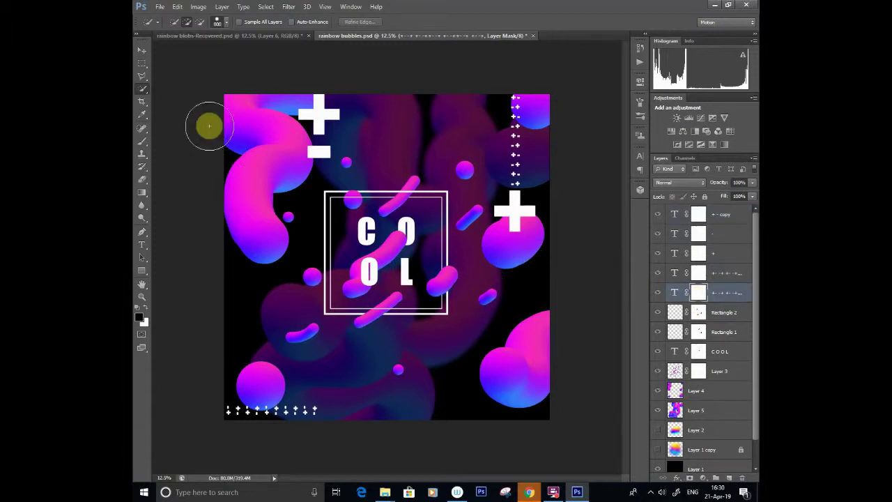
{"action": "left_click_drag", "start_coordinate": [226, 111], "coordinate": [464, 114]}
{"action": "mouse_move", "coordinate": [366, 359]}
{"action": "left_mouse_down"}
{"action": "mouse_move", "coordinate": [428, 260]}
{"action": "mouse_move", "coordinate": [475, 225]}
{"action": "mouse_move", "coordinate": [555, 114]}
{"action": "left_mouse_up"}
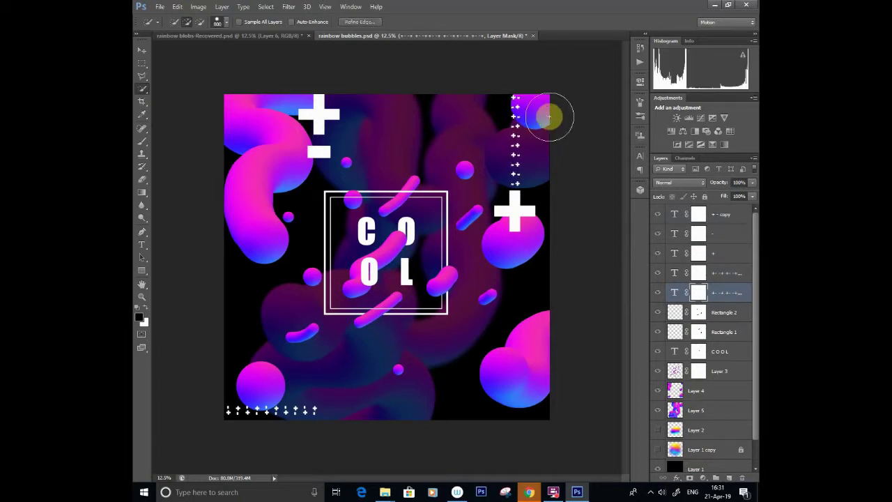
- Select all the large blobs on Layer 4 by quick-selecting the empty area around them and inverting the selection
{"action": "left_click", "coordinate": [710, 389]}
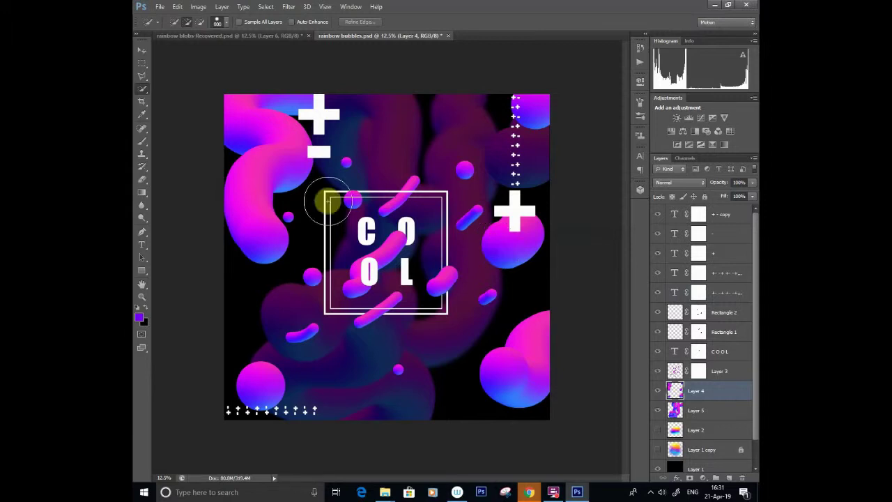
{"action": "mouse_move", "coordinate": [218, 98]}
{"action": "left_mouse_down"}
{"action": "mouse_move", "coordinate": [265, 98]}
{"action": "mouse_move", "coordinate": [470, 167]}
{"action": "mouse_move", "coordinate": [577, 271]}
{"action": "mouse_move", "coordinate": [327, 338]}
{"action": "mouse_move", "coordinate": [272, 365]}
{"action": "mouse_move", "coordinate": [726, 348]}
{"action": "left_mouse_up"}
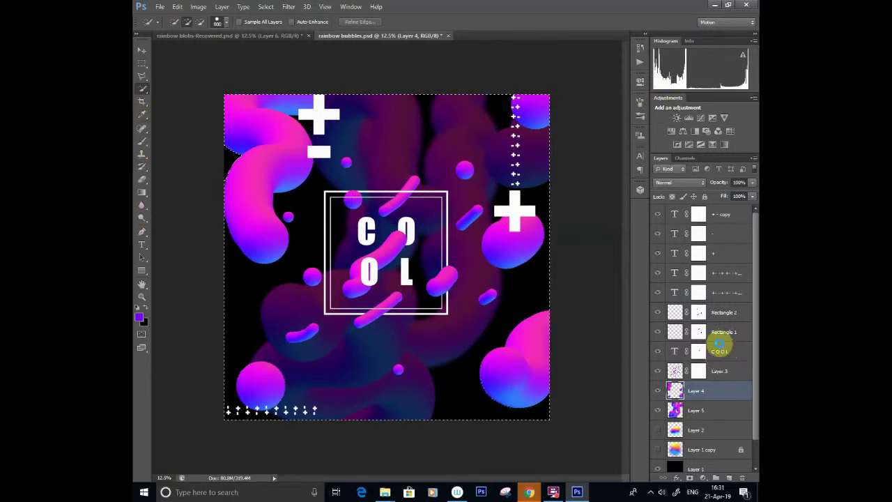
{"action": "key", "text": "ctrl+shift+i"}
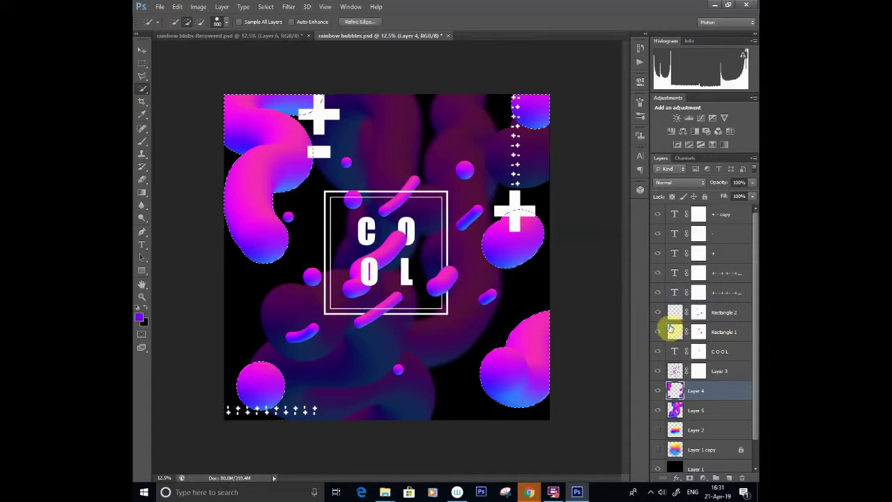
- Paint black on the vertical sign row's mask within the selection to hide the signs overlapping the upper-right blob
{"action": "left_click", "coordinate": [659, 293]}
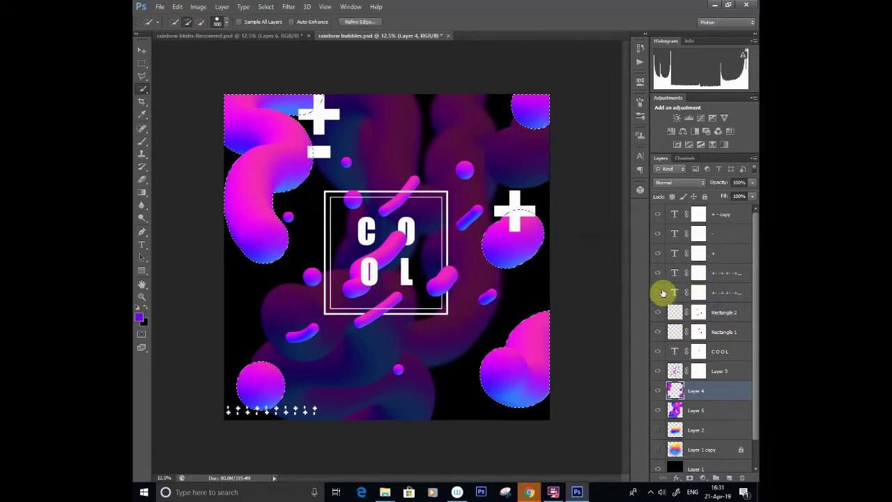
{"action": "left_click", "coordinate": [698, 293]}
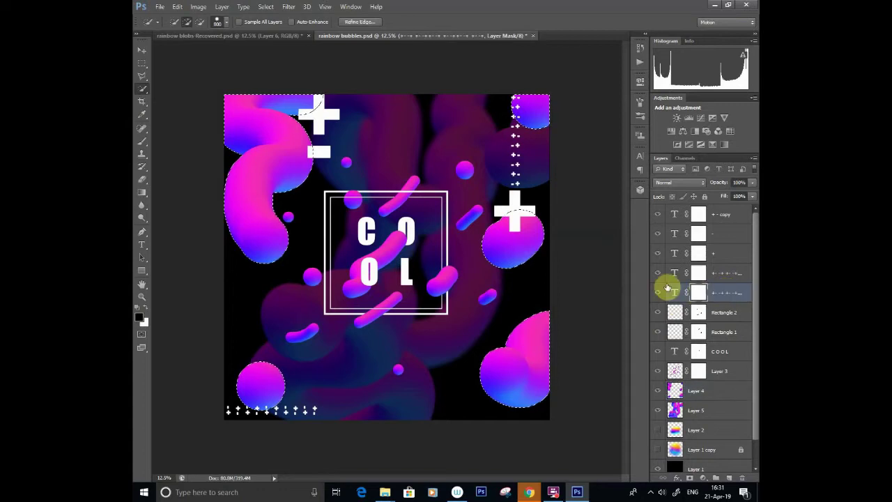
{"action": "left_click", "coordinate": [144, 144]}
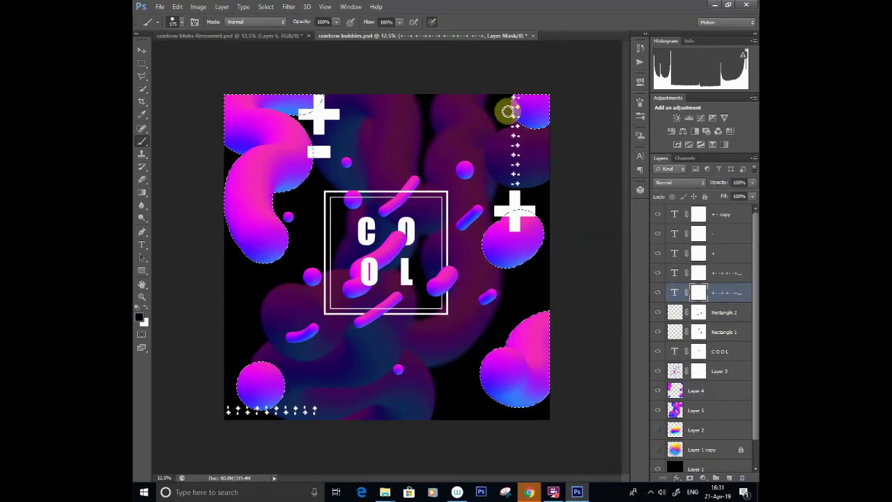
{"action": "mouse_move", "coordinate": [516, 127]}
{"action": "left_mouse_down"}
{"action": "mouse_move", "coordinate": [532, 127]}
{"action": "mouse_move", "coordinate": [514, 136]}
{"action": "mouse_move", "coordinate": [527, 122]}
{"action": "left_mouse_up"}
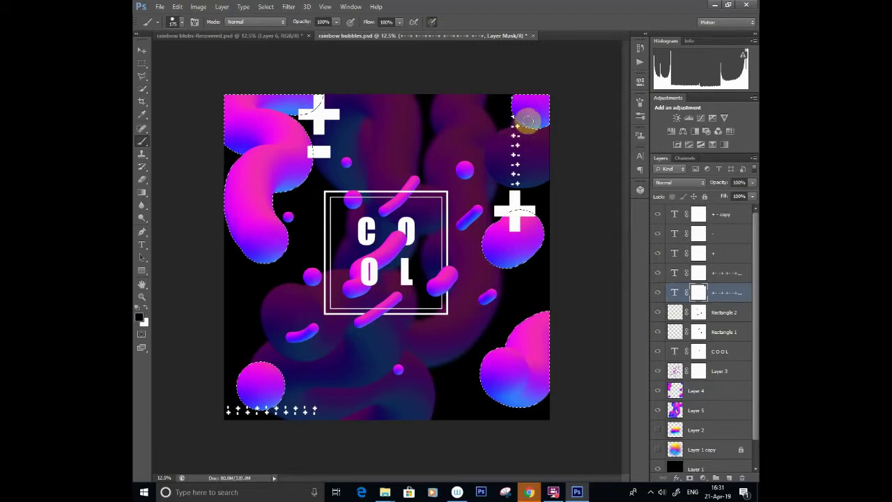
- Activate the bottom row of small signs' mask and hide the parts overlapping the lower-left ball
{"action": "left_click", "coordinate": [705, 274]}
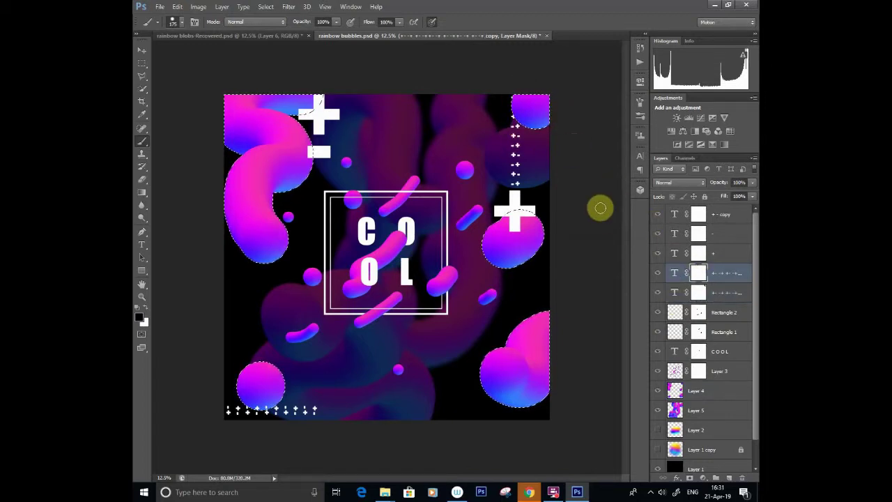
{"action": "left_click", "coordinate": [658, 281]}
{"action": "left_click", "coordinate": [657, 283]}
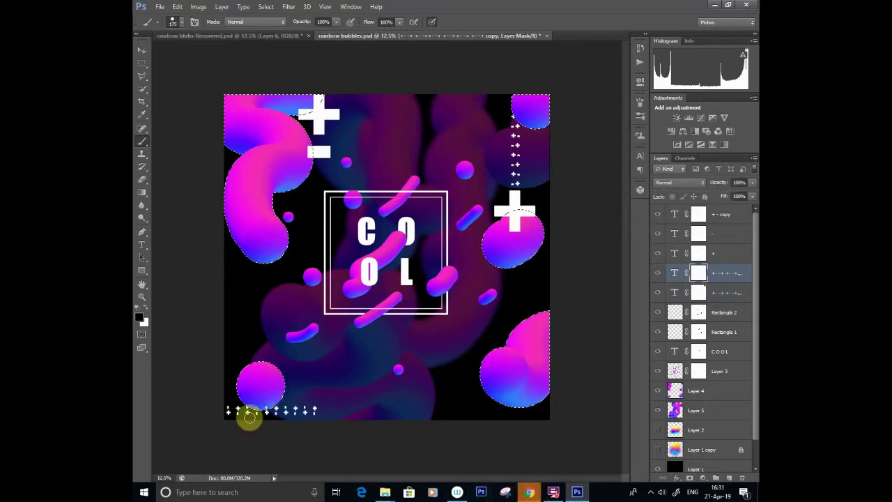
- Mask out the parts of the large upper-left plus and minus that overlap the big pink blob
{"action": "left_click", "coordinate": [658, 253]}
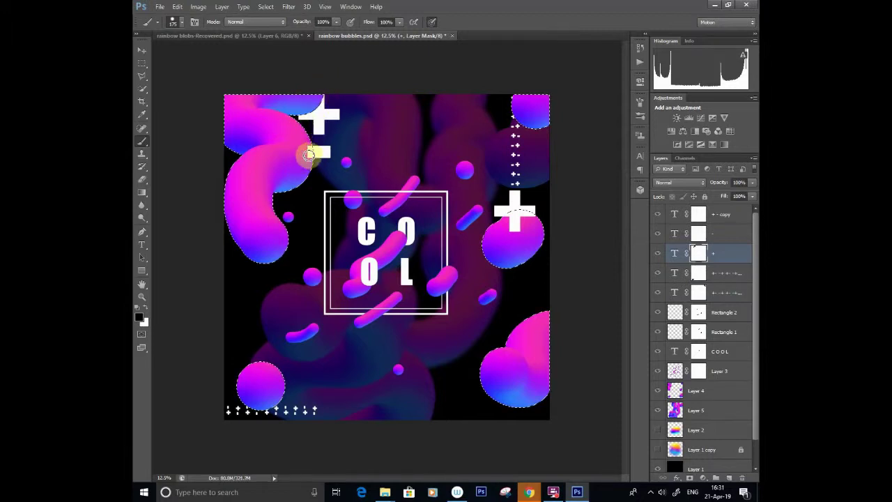
{"action": "left_click", "coordinate": [698, 234]}
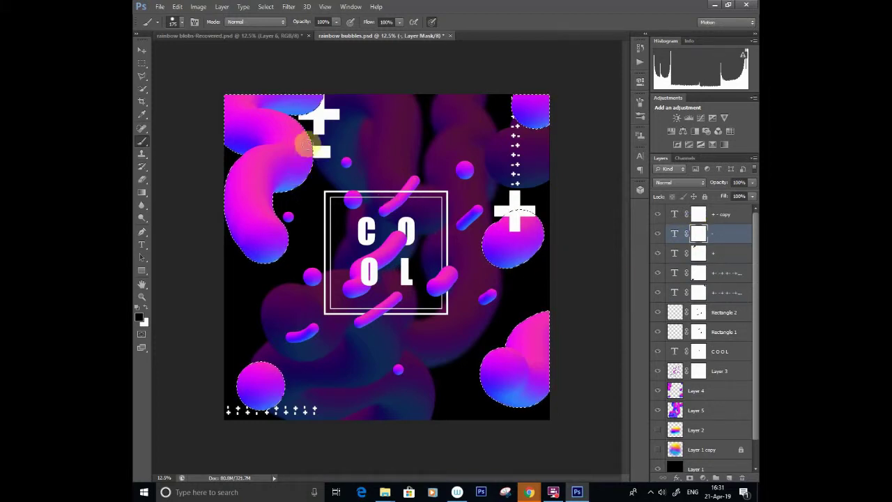
- Mask out the lower part of the large right-hand plus where it overlaps the blob, and remove the selection
{"action": "left_click", "coordinate": [681, 216]}
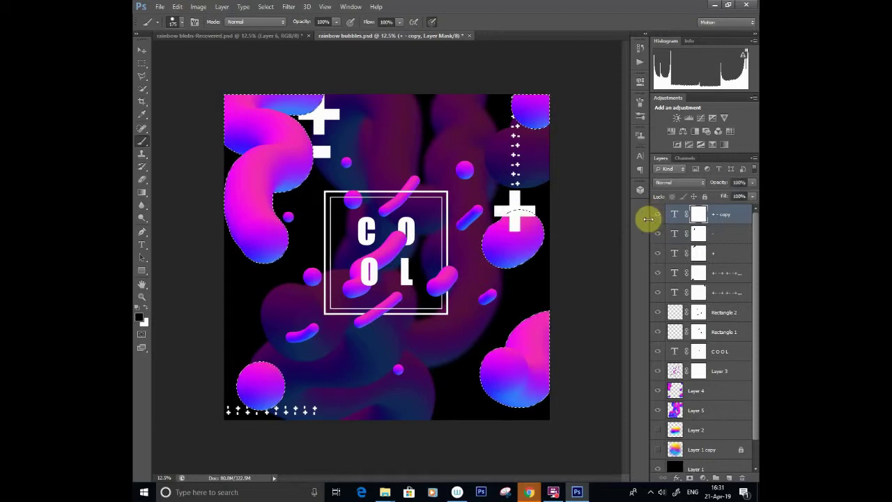
{"action": "mouse_move", "coordinate": [541, 205]}
{"action": "left_mouse_down"}
{"action": "mouse_move", "coordinate": [489, 232]}
{"action": "mouse_move", "coordinate": [503, 213]}
{"action": "left_mouse_up"}
{"action": "key", "text": "ctrl+d"}
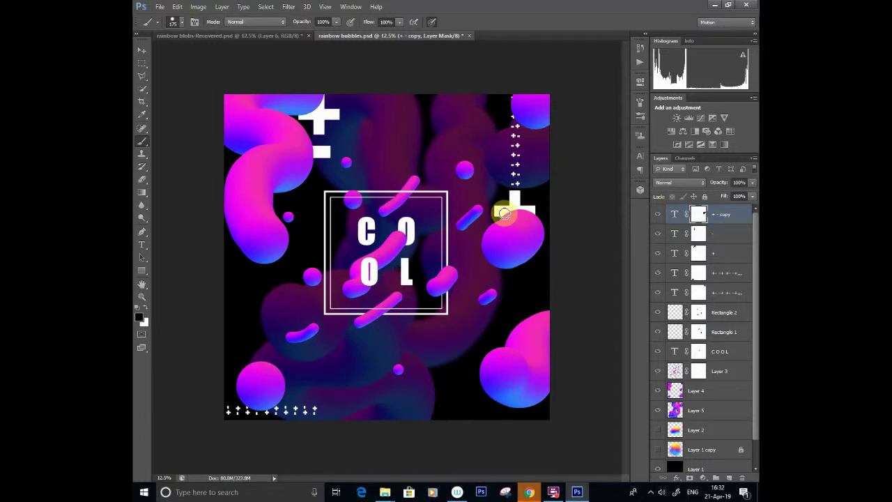
- Add a new layer above Layer 4, keep a light orange foreground colour and clip the layer to Layer 4
{"action": "key", "text": "ctrl+plus"}
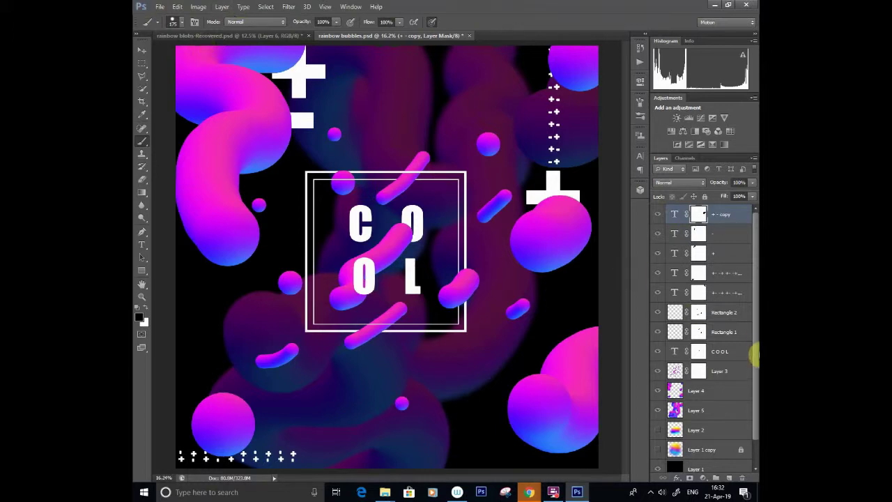
{"action": "left_click", "coordinate": [709, 391]}
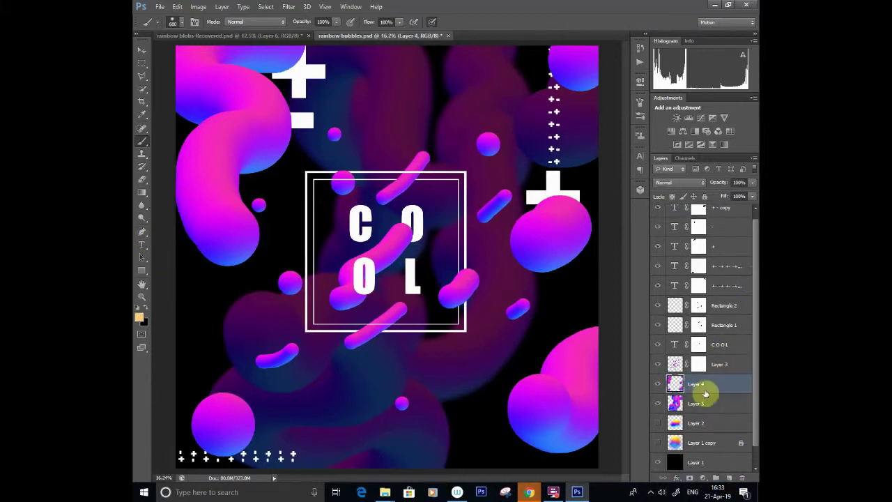
{"action": "left_click", "coordinate": [728, 478]}
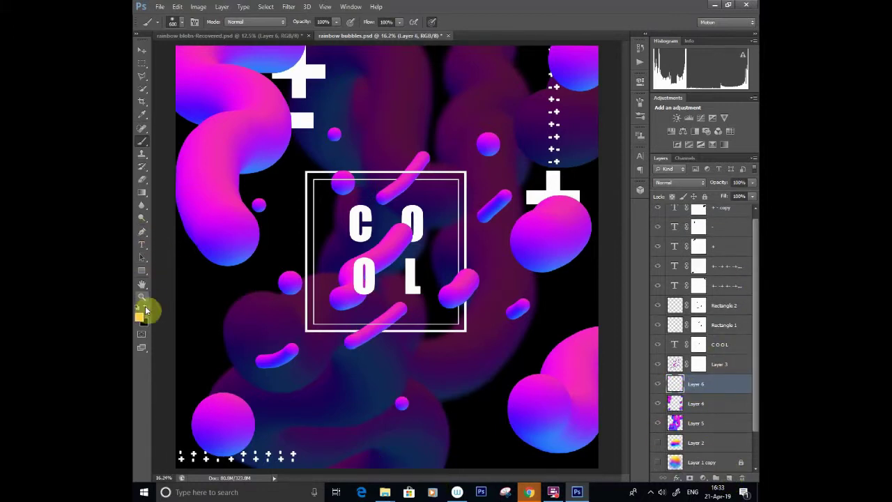
{"action": "left_click", "coordinate": [140, 318]}
{"action": "left_click", "coordinate": [515, 301]}
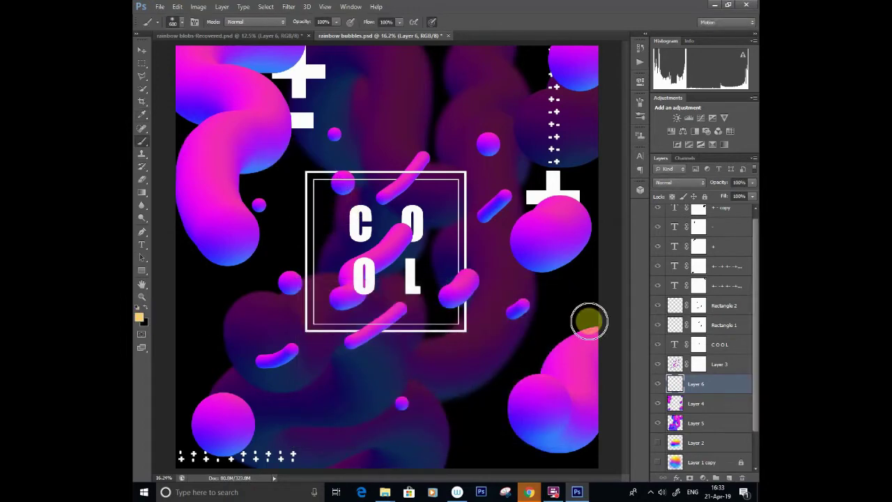
{"action": "right_click", "coordinate": [721, 395]}
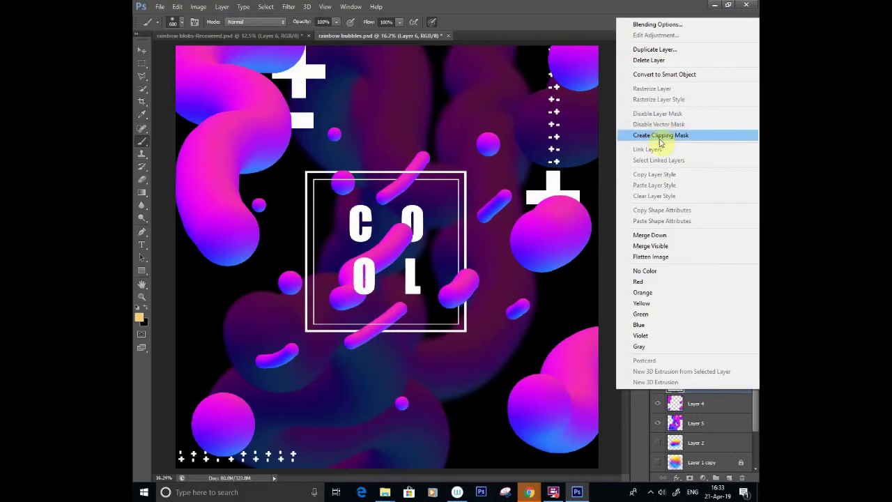
{"action": "left_click", "coordinate": [724, 133]}
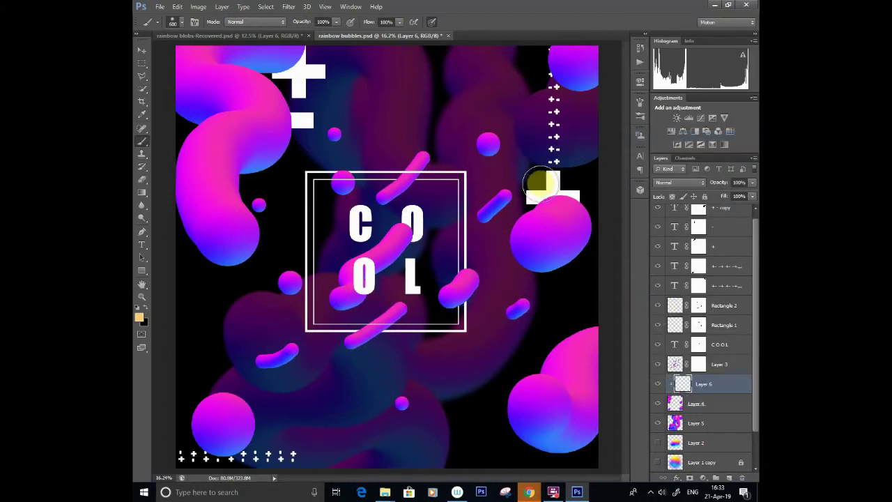
- Set the clipped layer's blend mode to Darken and brush light orange over the blobs at the right and upper left
{"action": "left_click", "coordinate": [681, 183]}
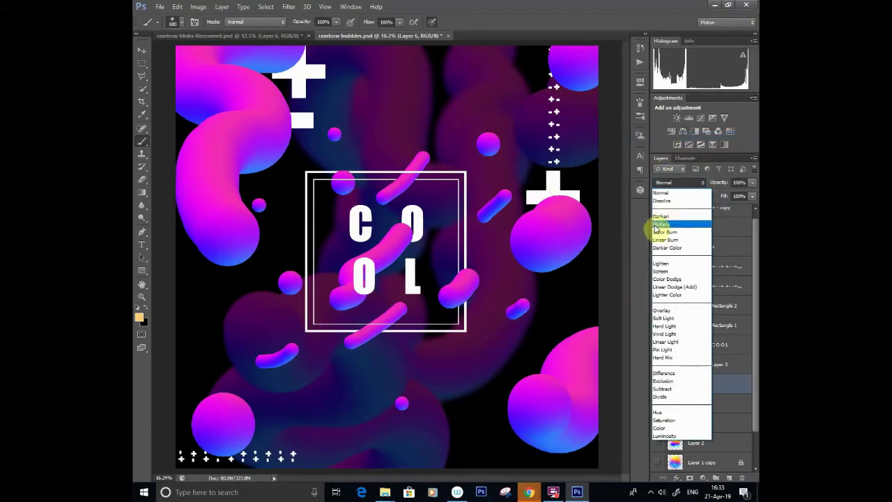
{"action": "left_click", "coordinate": [658, 213]}
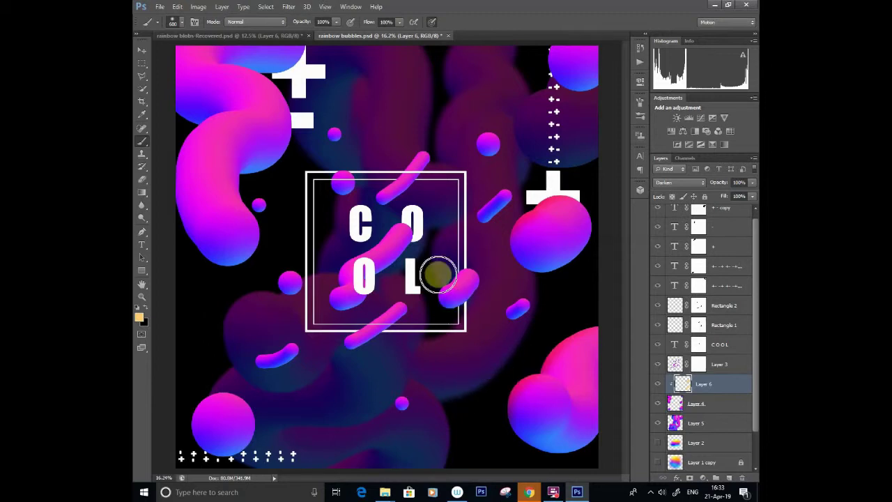
{"action": "left_click", "coordinate": [193, 119]}
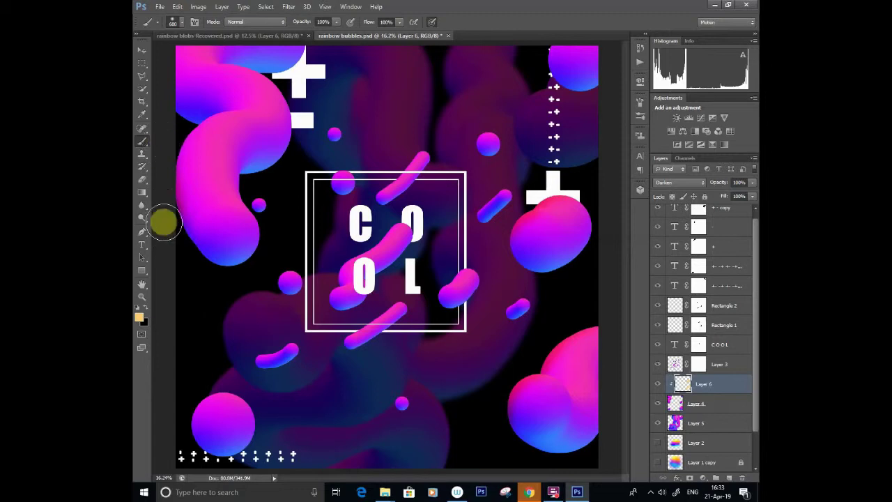
- Choose a soft round brush, 300 px with 0% hardness, and tint the tops of the lower-left and upper-right balls orange
{"action": "left_click", "coordinate": [173, 21]}
{"action": "left_click", "coordinate": [152, 98]}
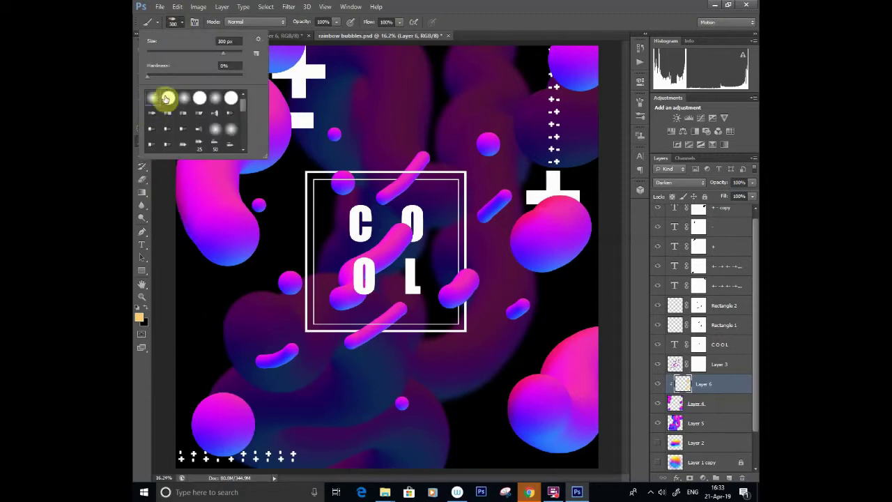
{"action": "left_click", "coordinate": [404, 6]}
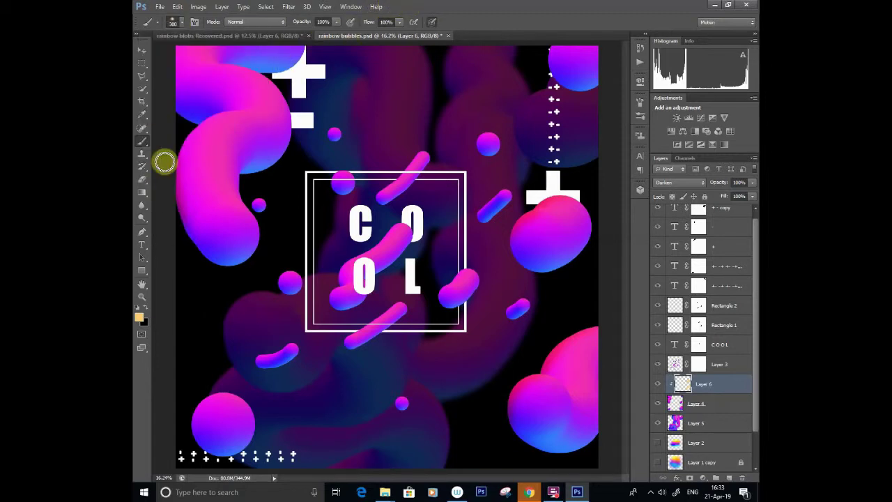
{"action": "key", "text": "ctrl+minus"}
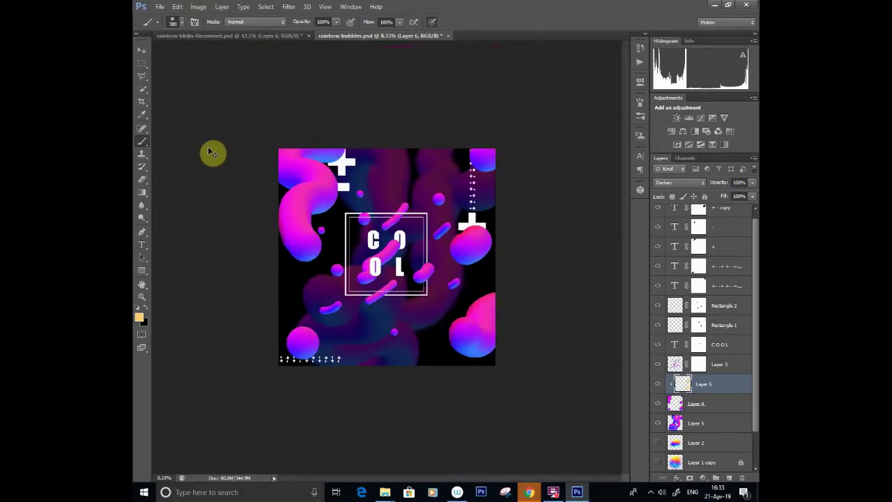
{"action": "key", "text": "ctrl+plus"}
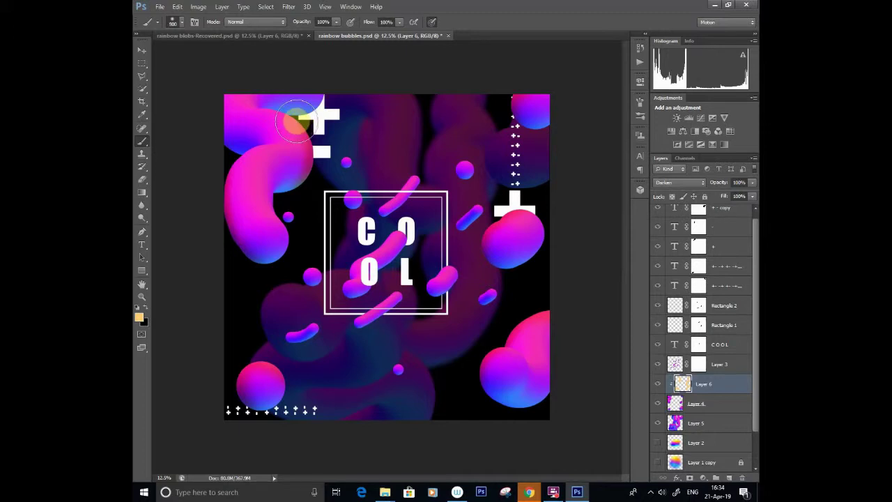
- Enlarge the soft brush to 1100 px
{"action": "key", "text": "bracketright"}
{"action": "key", "text": "bracketright"}
{"action": "key", "text": "bracketright"}
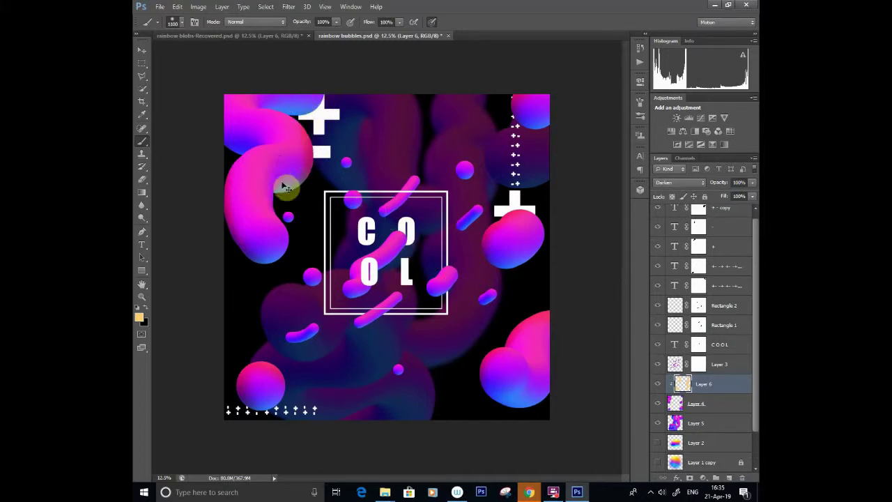
- Apply a Gaussian Blur with a reduced radius to the clipped colour layer to soften the orange tint on the blobs
{"action": "key", "text": "ctrl+minus"}
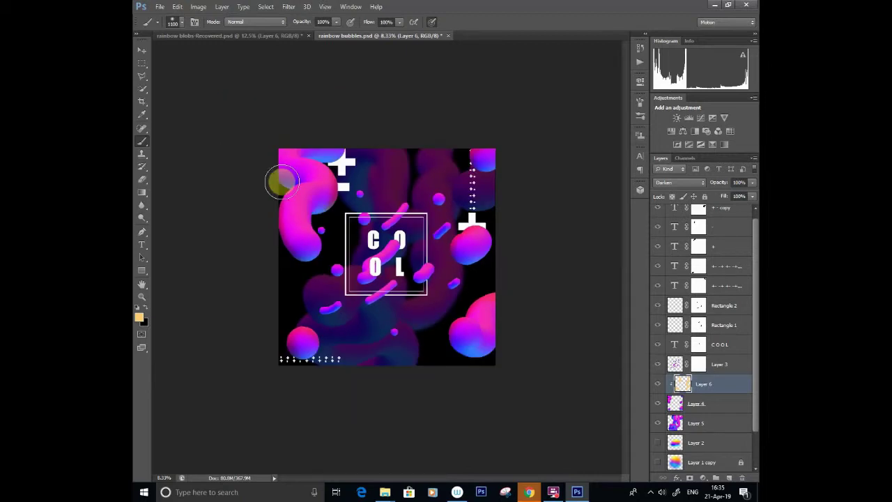
{"action": "key", "text": "ctrl+0"}
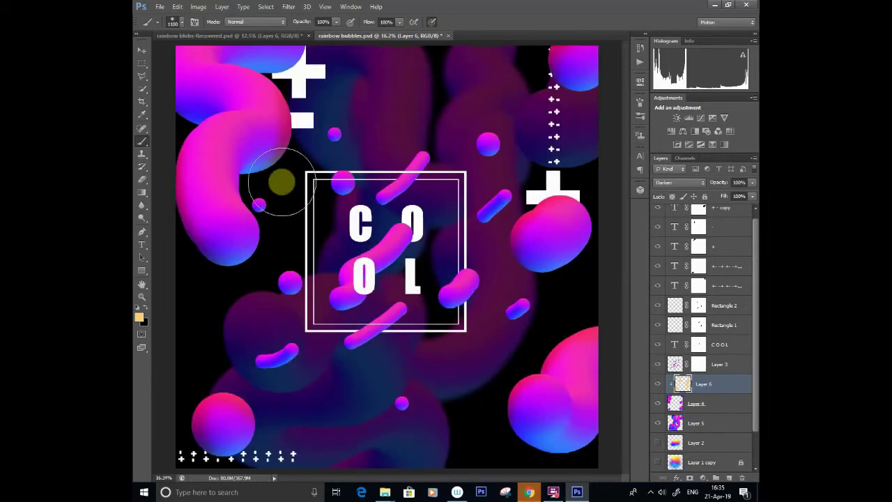
{"action": "left_click", "coordinate": [288, 6]}
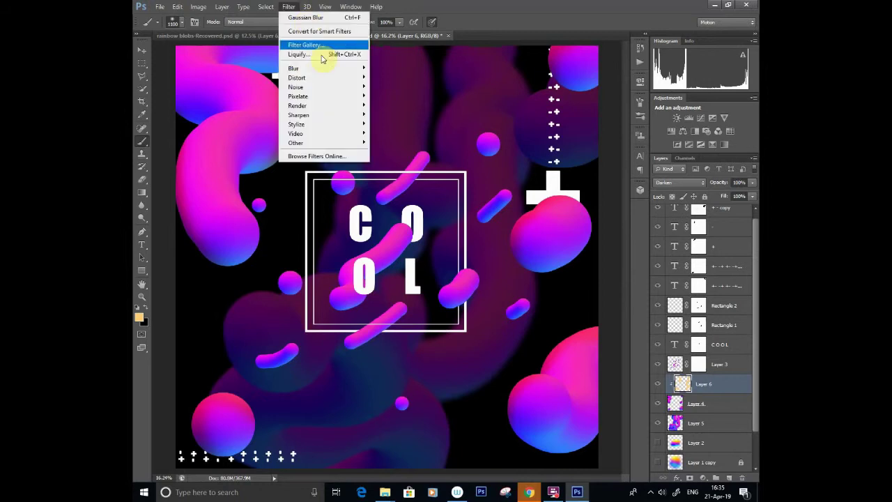
{"action": "mouse_move", "coordinate": [335, 69]}
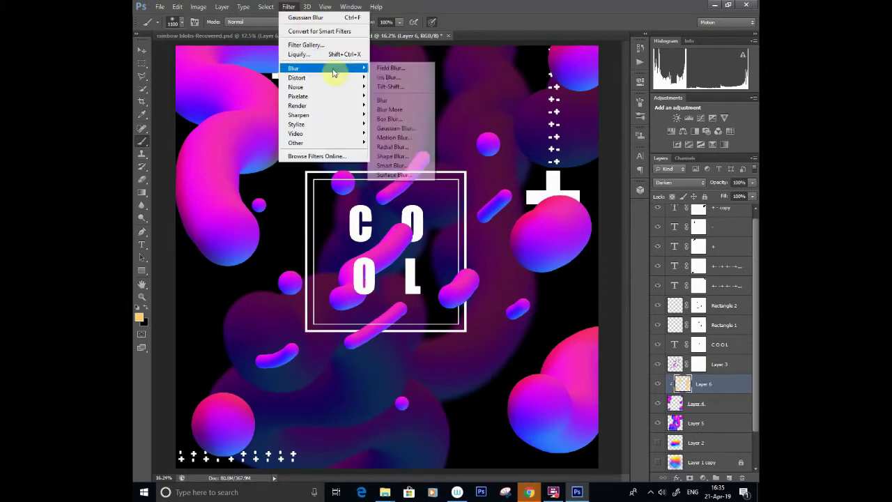
{"action": "left_click", "coordinate": [408, 128]}
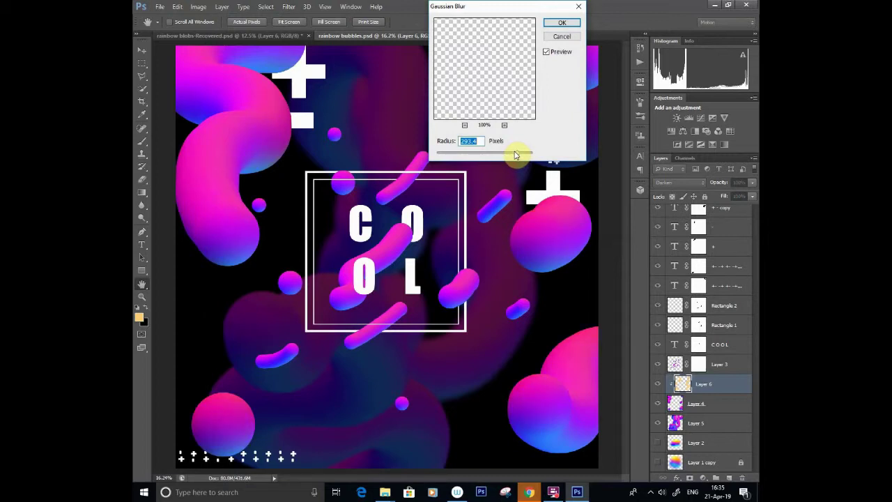
{"action": "left_click_drag", "start_coordinate": [516, 154], "coordinate": [487, 154]}
{"action": "left_click", "coordinate": [574, 22]}
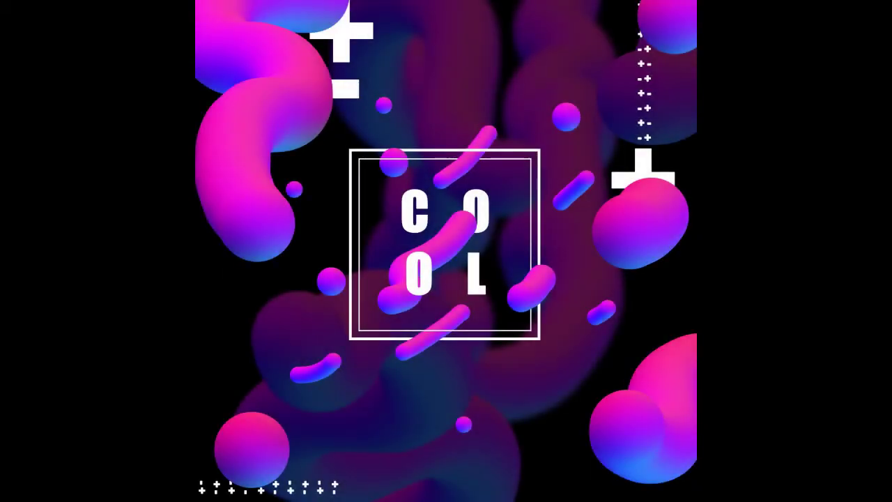